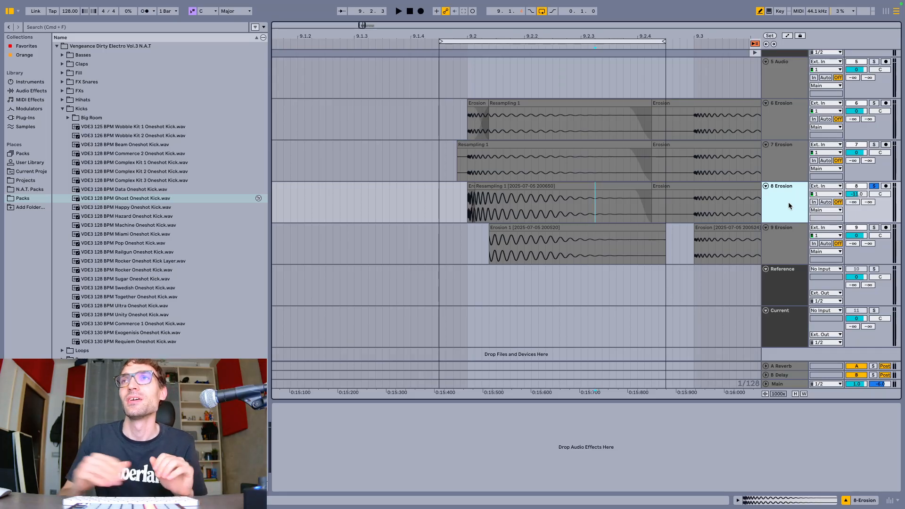
# - Select the short Erosion clip before the Resampling clip on track 8 Erosion and play back the rendered kick
pyautogui.click(518, 195)
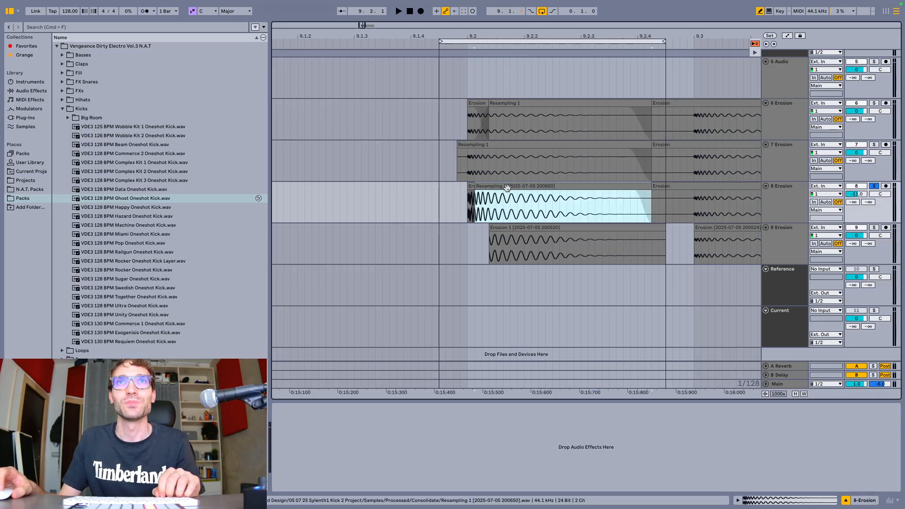
pyautogui.click(471, 188)
pyautogui.scroll(3, 472, 188)
pyautogui.hscroll(3, 475, 188)
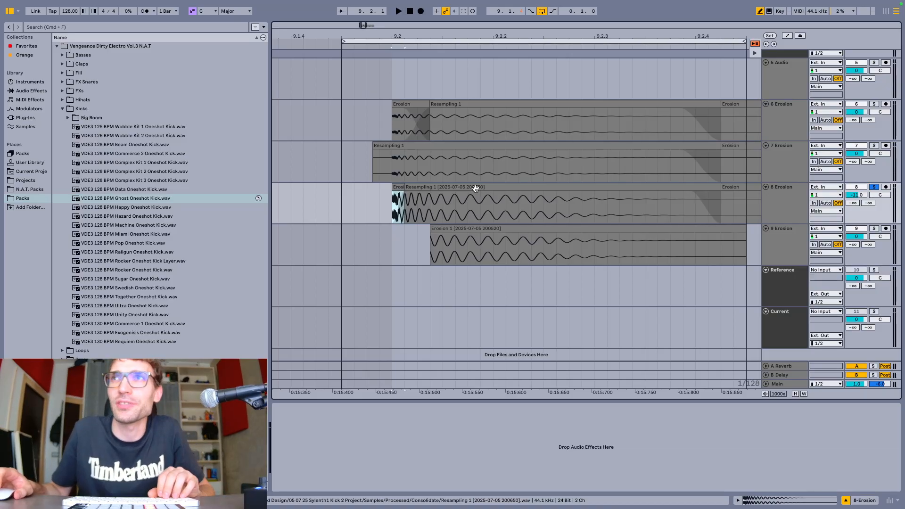
pyautogui.press('space')
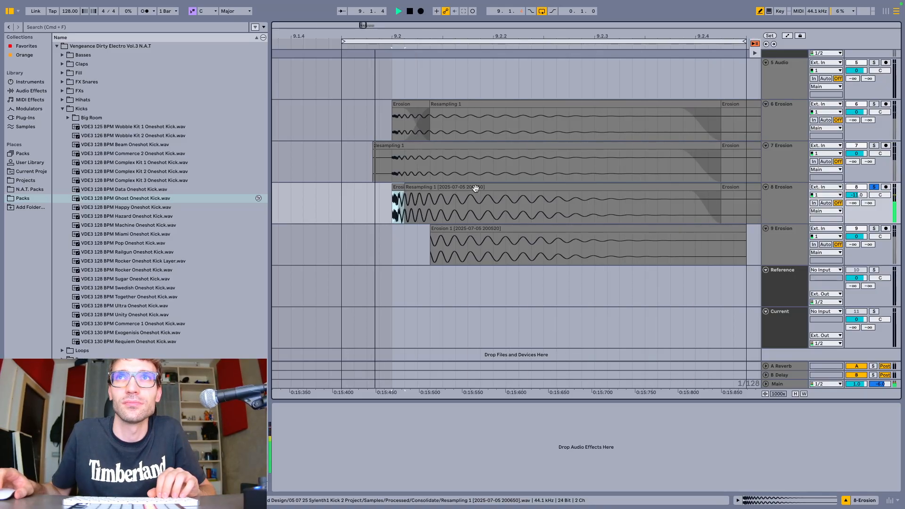
pyautogui.press('space')
pyautogui.scroll(1, 583, 180)
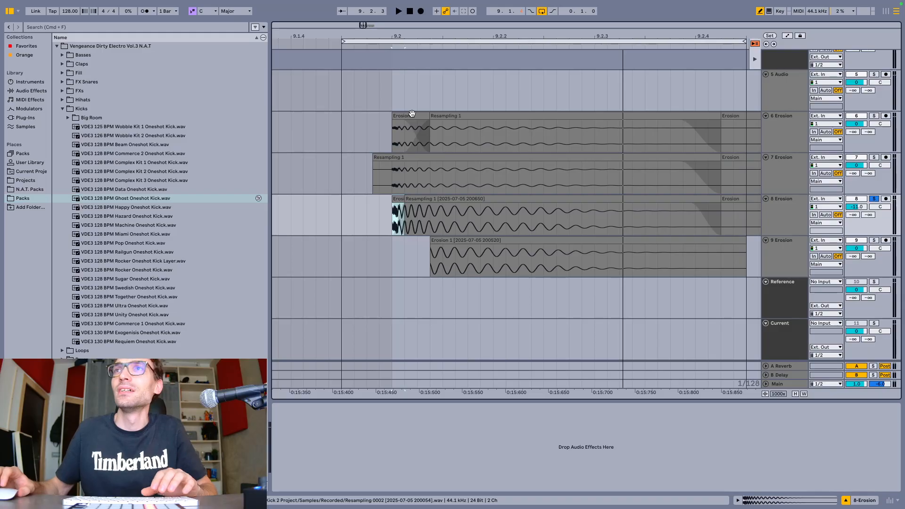
# - Display the Drum Rack track's Sylenth1 windows in Session View and play the kick to hear how it sounds
pyautogui.scroll(3, 779, 142)
pyautogui.click(781, 72)
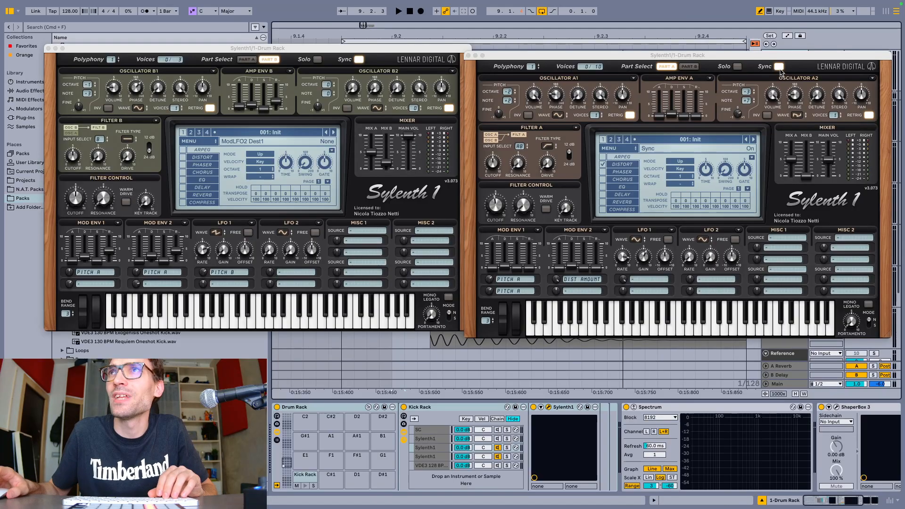
pyautogui.moveTo(783, 55)
pyautogui.mouseDown()
pyautogui.moveTo(770, 137)
pyautogui.moveTo(792, 63)
pyautogui.mouseUp()
pyautogui.press('Tab')
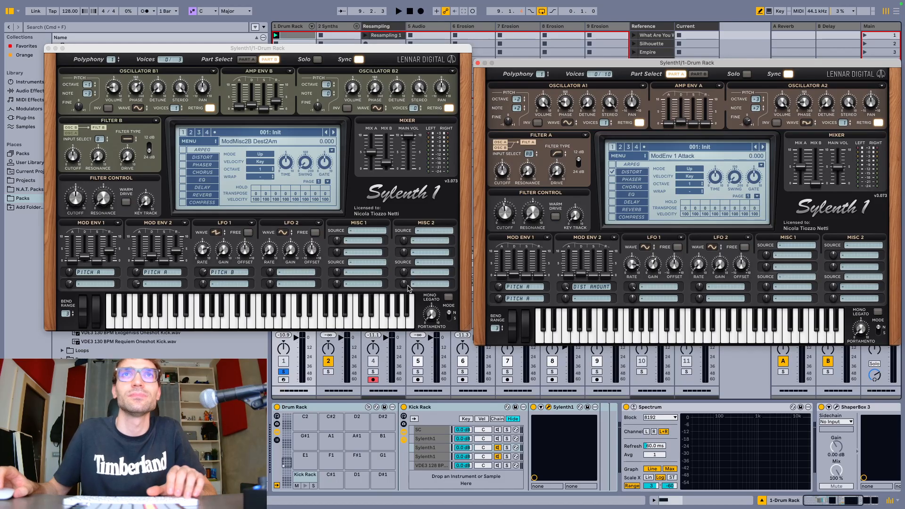
pyautogui.press('space')
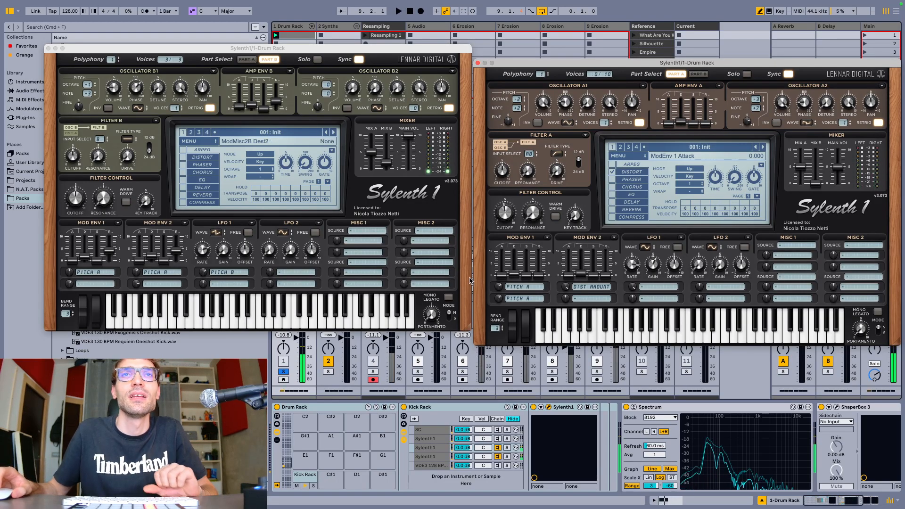
pyautogui.press('space')
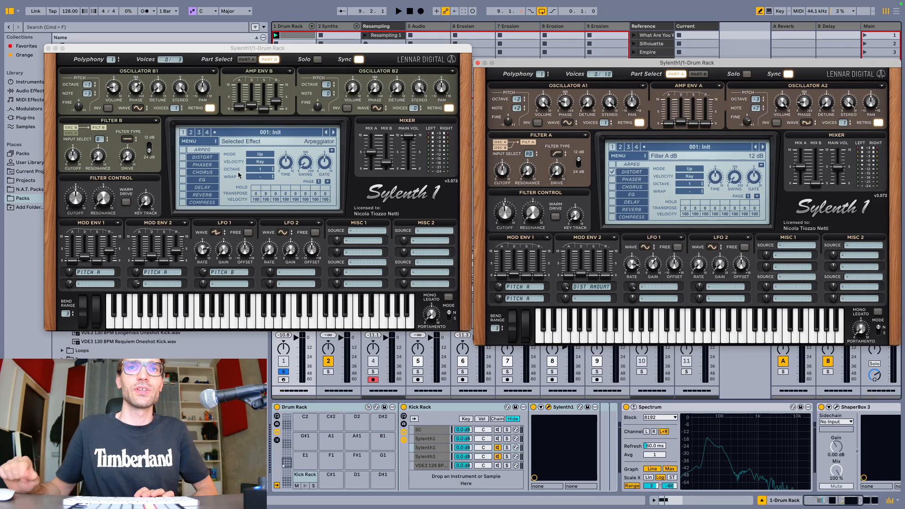
pyautogui.press('space')
pyautogui.press('space')
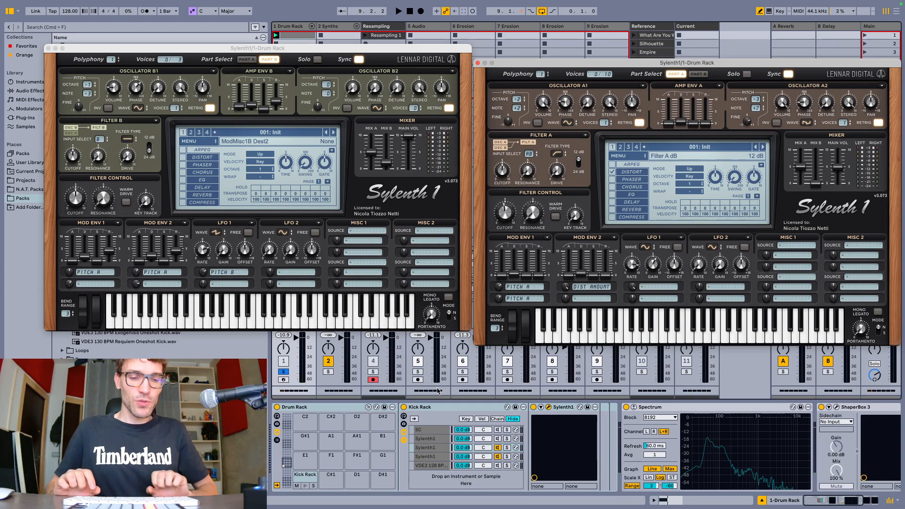
# - Add Tritik's Visu plug-in at the end of the Drum Rack track and close both Sylenth1 windows
pyautogui.press('super+alt+p')
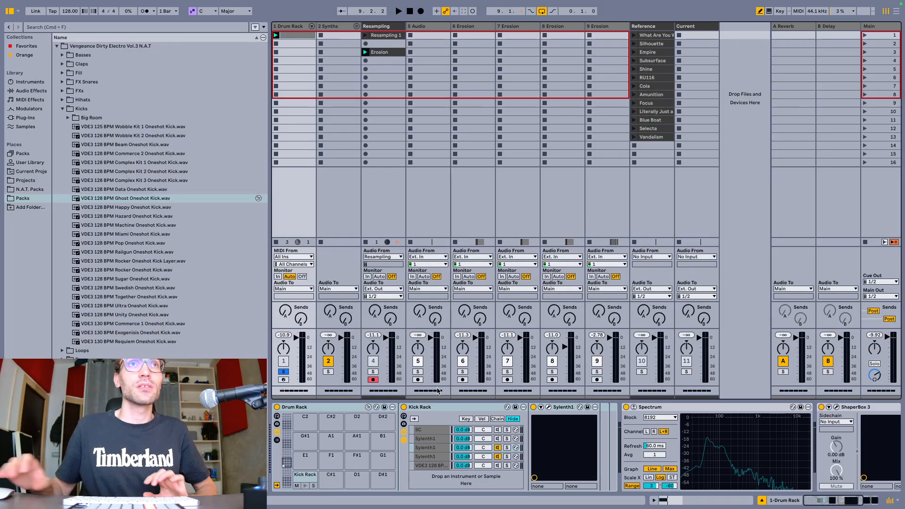
pyautogui.click(13, 118)
pyautogui.click(94, 157)
pyautogui.doubleClick(93, 155)
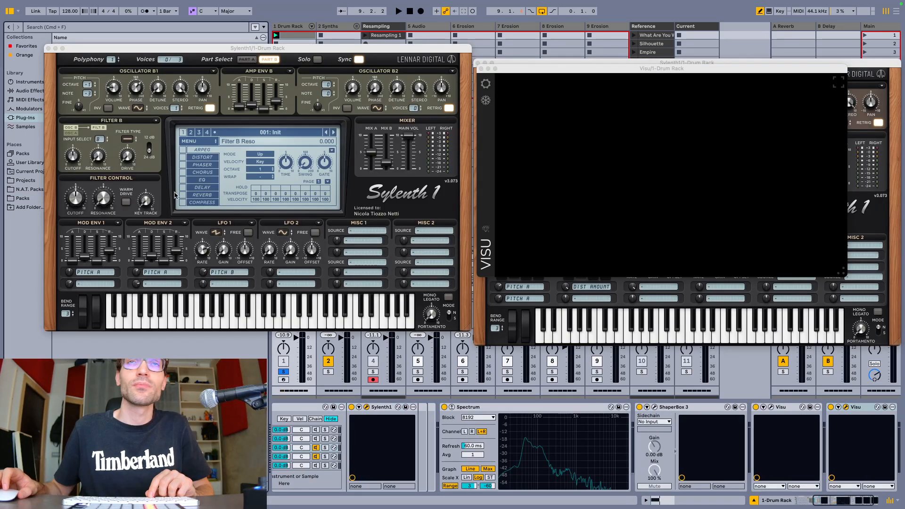
pyautogui.click(48, 49)
pyautogui.click(481, 68)
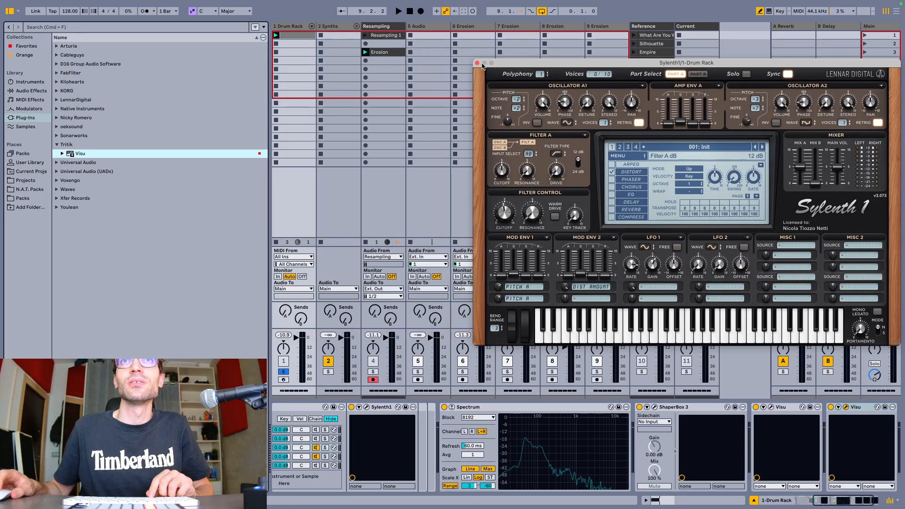
pyautogui.click(478, 63)
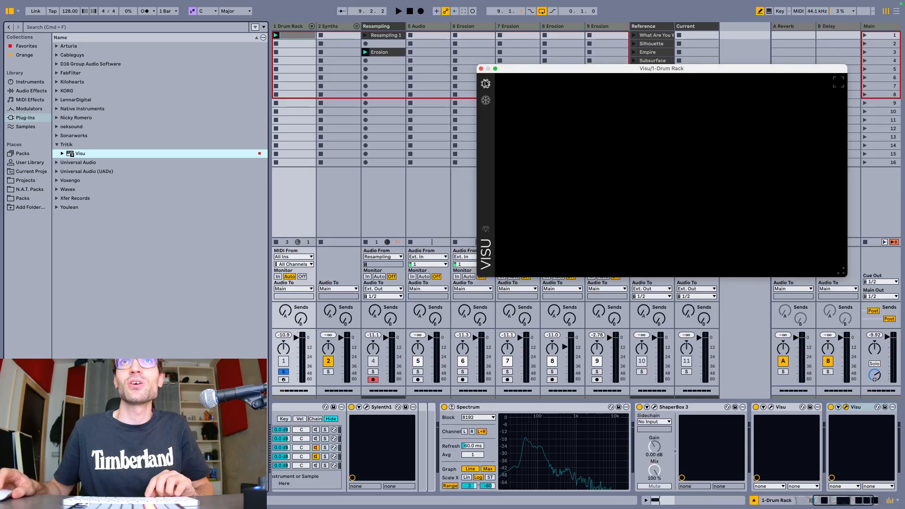
# - Reposition and enlarge the Visu window, and play the kick with and without freezing to examine its pitch curve
pyautogui.moveTo(515, 70); pyautogui.dragTo(383, 85)
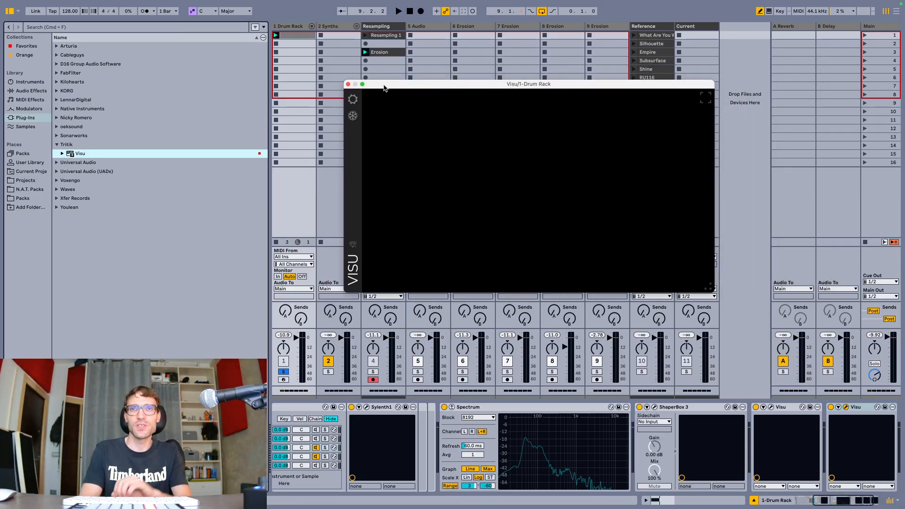
pyautogui.press('space')
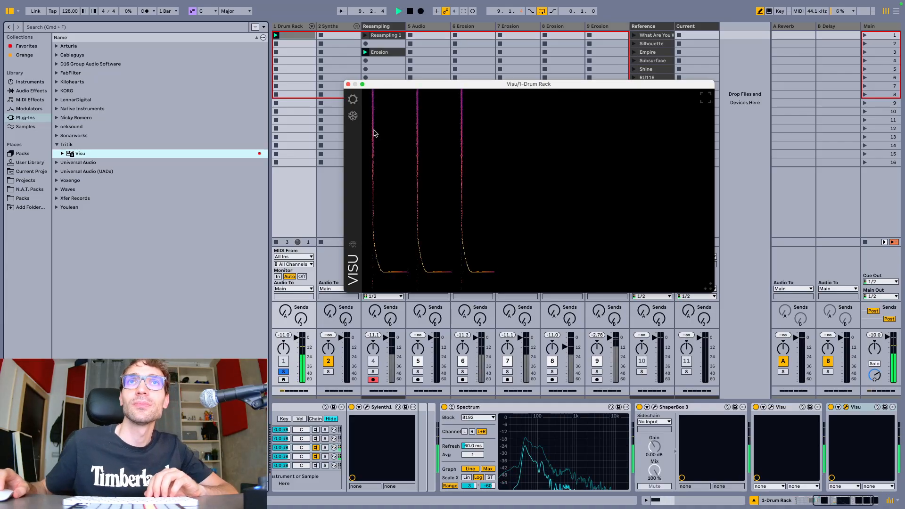
pyautogui.press('space')
pyautogui.click(351, 118)
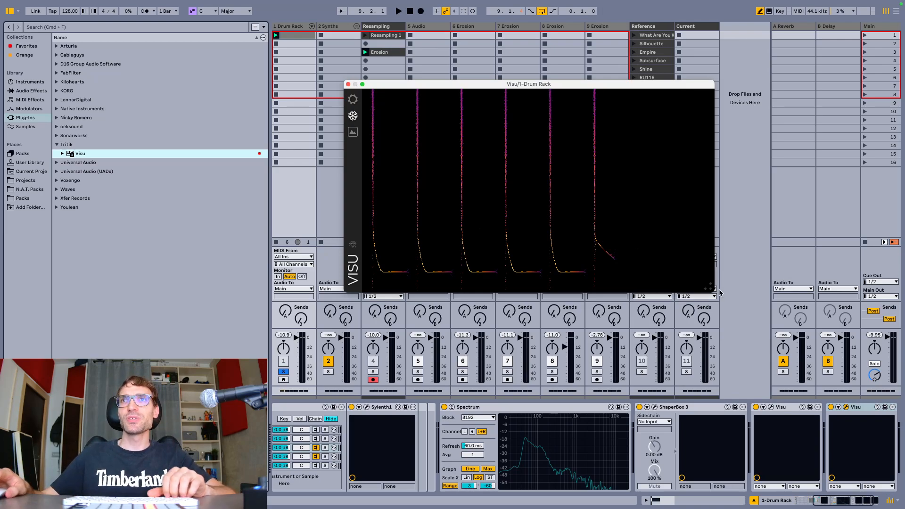
pyautogui.moveTo(707, 288); pyautogui.dragTo(851, 357)
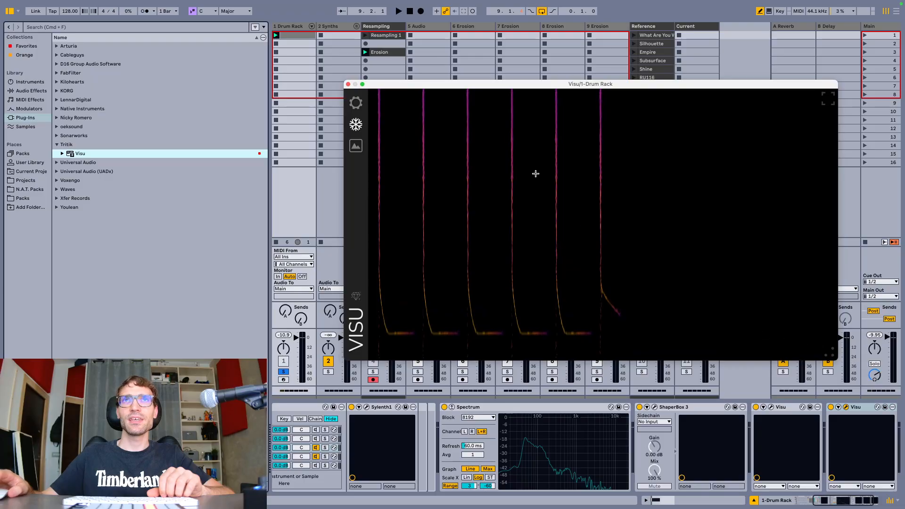
pyautogui.moveTo(495, 92); pyautogui.dragTo(433, 72)
pyautogui.press('space')
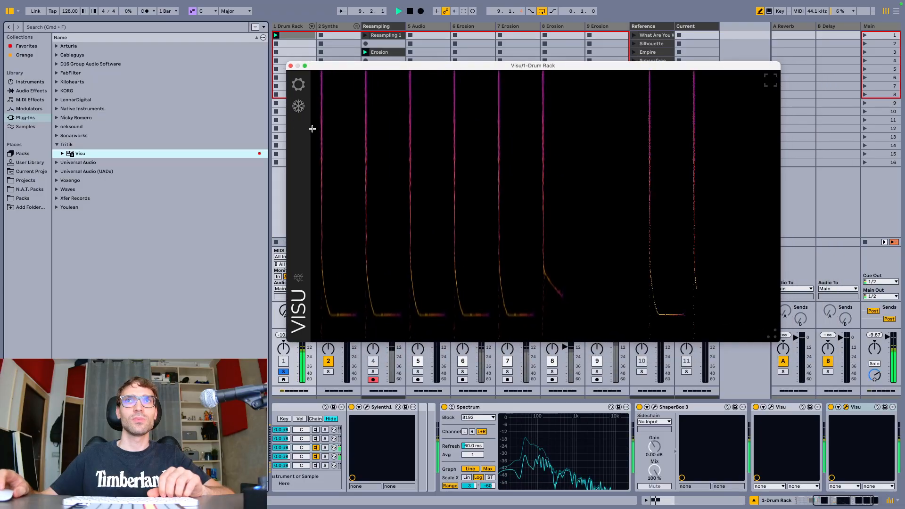
pyautogui.press('space')
# - Solo the VDE3 128 BPM Ghost Oneshot Kick chain during playback to examine its pitch curve in Visu, then unsolo it
pyautogui.hscroll(-5, 486, 449)
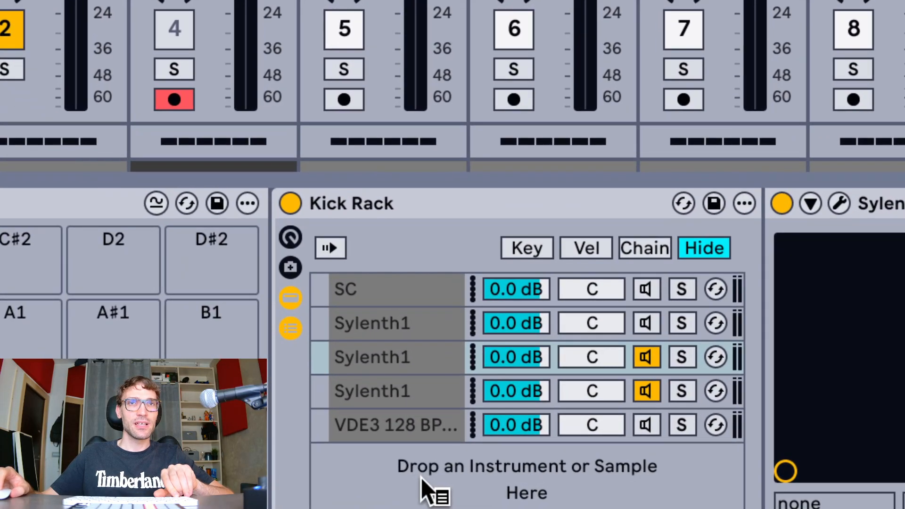
pyautogui.click(423, 433)
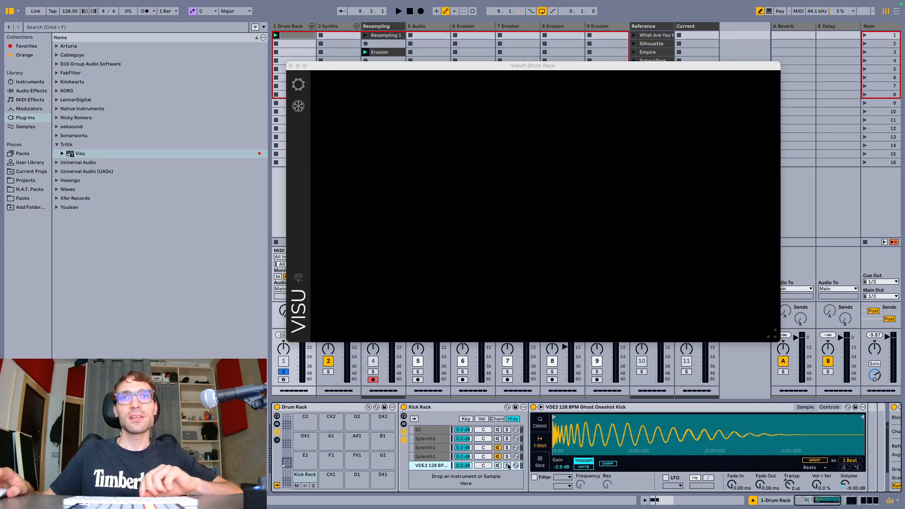
pyautogui.press('space')
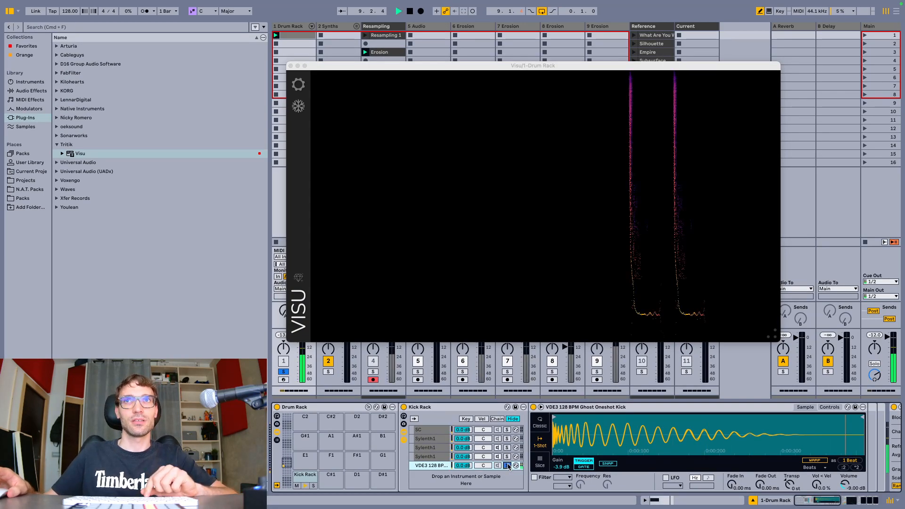
pyautogui.click(506, 466)
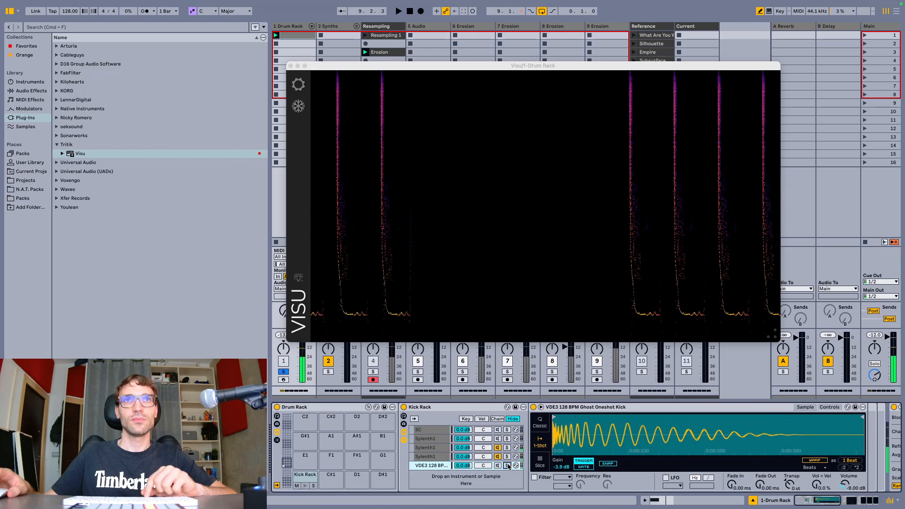
pyautogui.press('space')
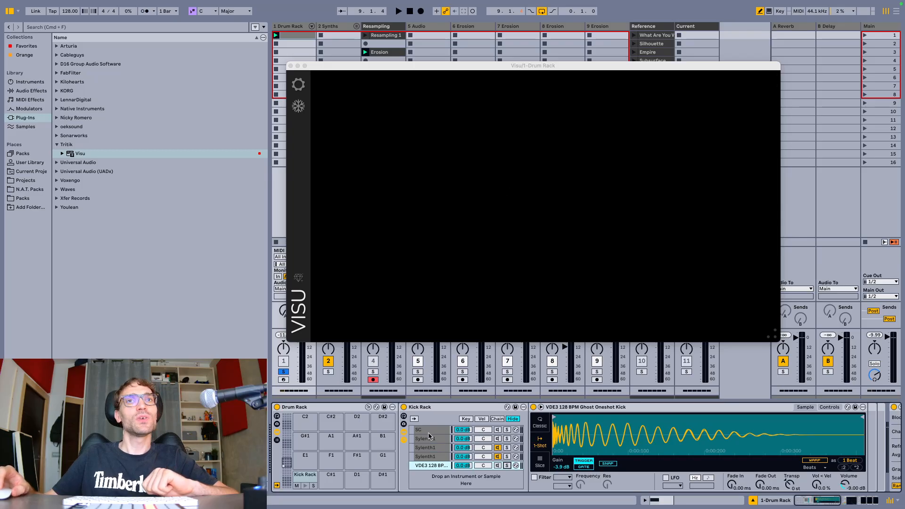
# - Open the Sylenth1 of the Kick Rack's third chain and arrange its window beside Visu
pyautogui.click(427, 448)
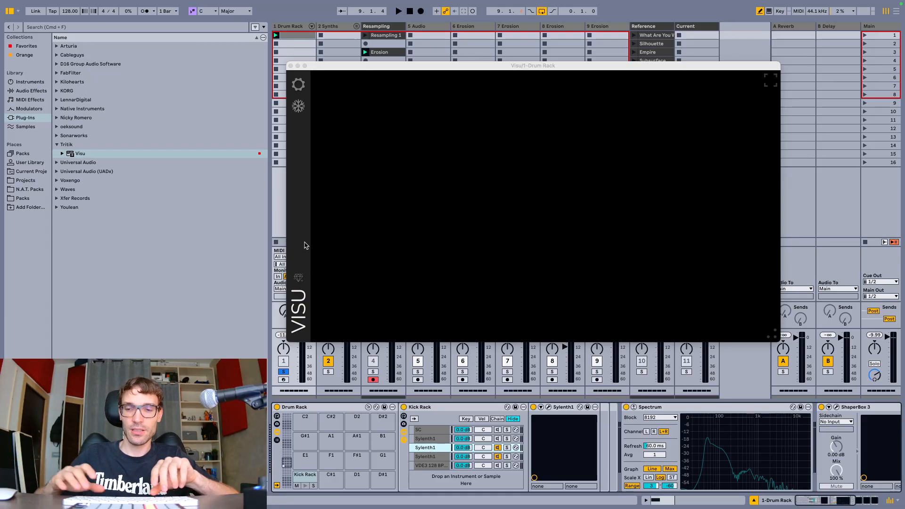
pyautogui.press('super+alt+p')
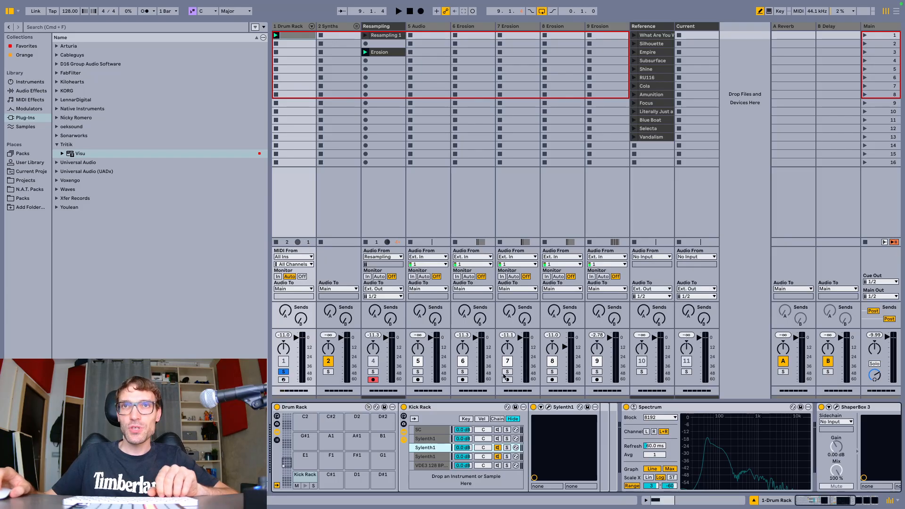
pyautogui.click(549, 408)
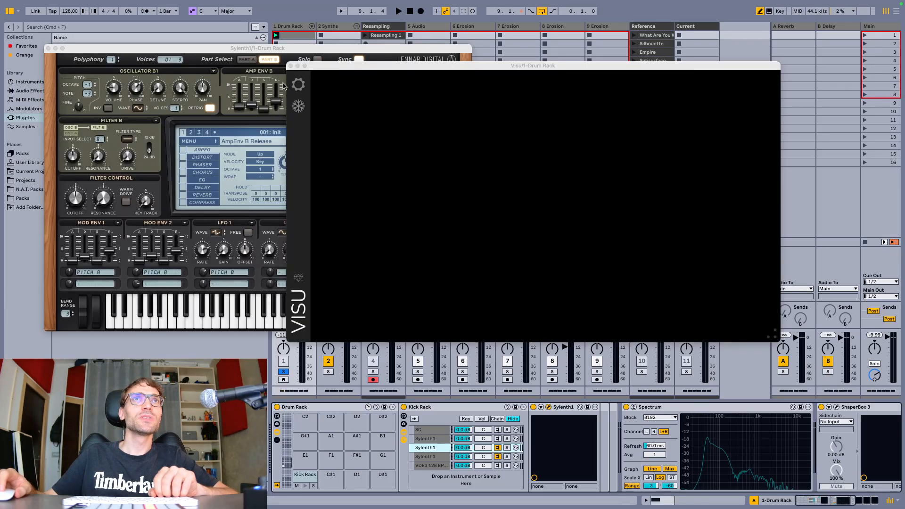
pyautogui.moveTo(321, 66); pyautogui.dragTo(639, 117)
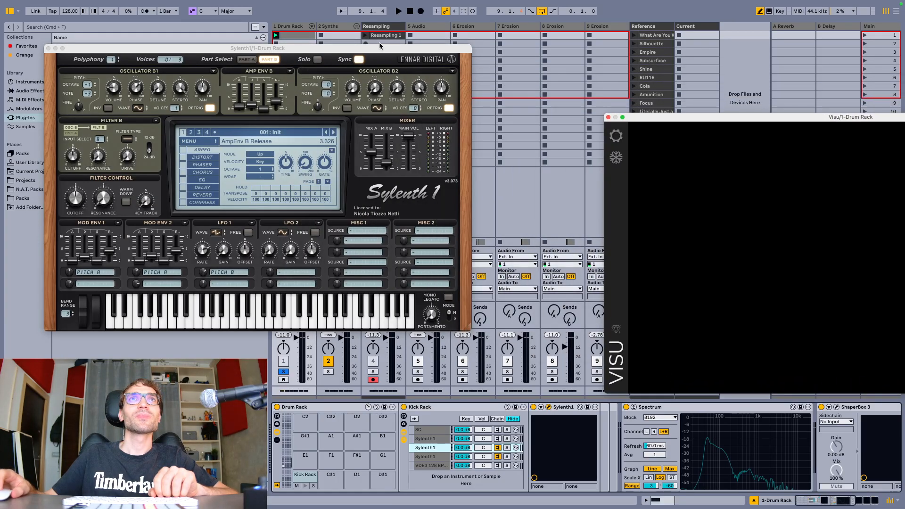
pyautogui.moveTo(364, 49); pyautogui.dragTo(500, 77)
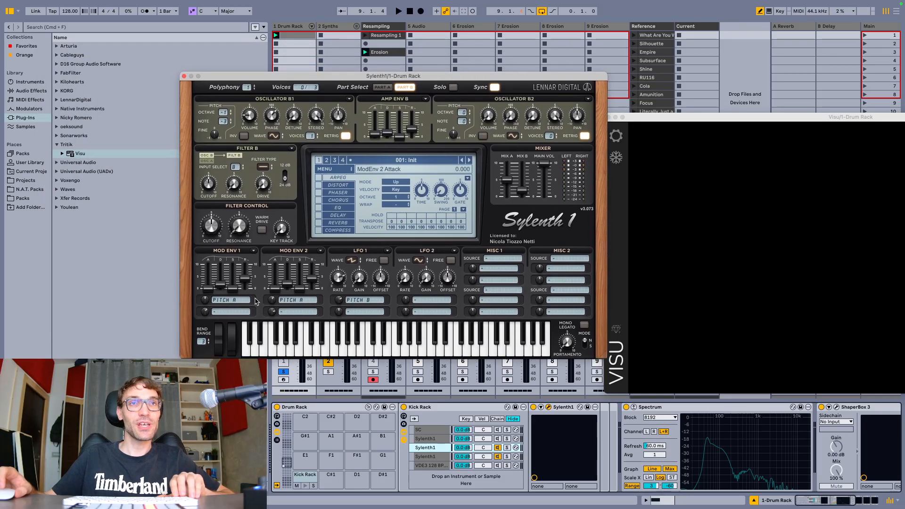
# - Duplicate the third Sylenth1 chain in the Kick Rack and open the plug-in on the copy
pyautogui.click(439, 451)
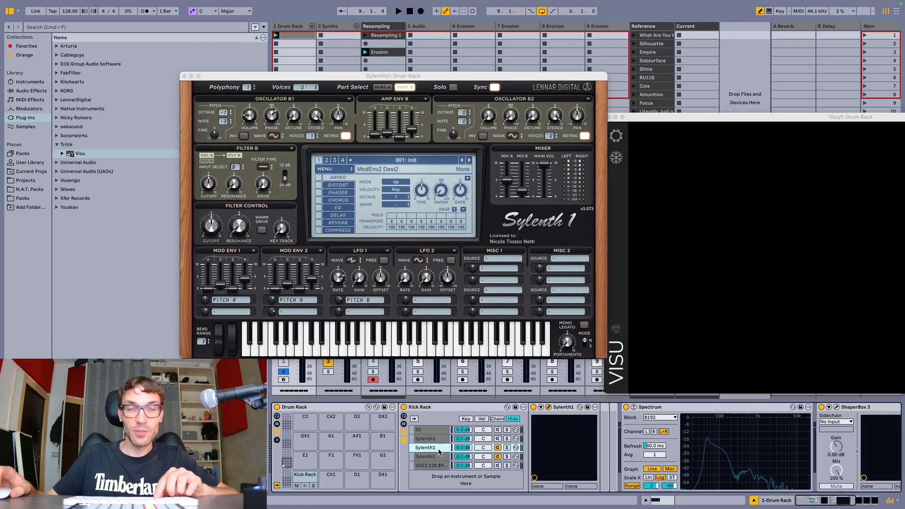
pyautogui.press('super+d')
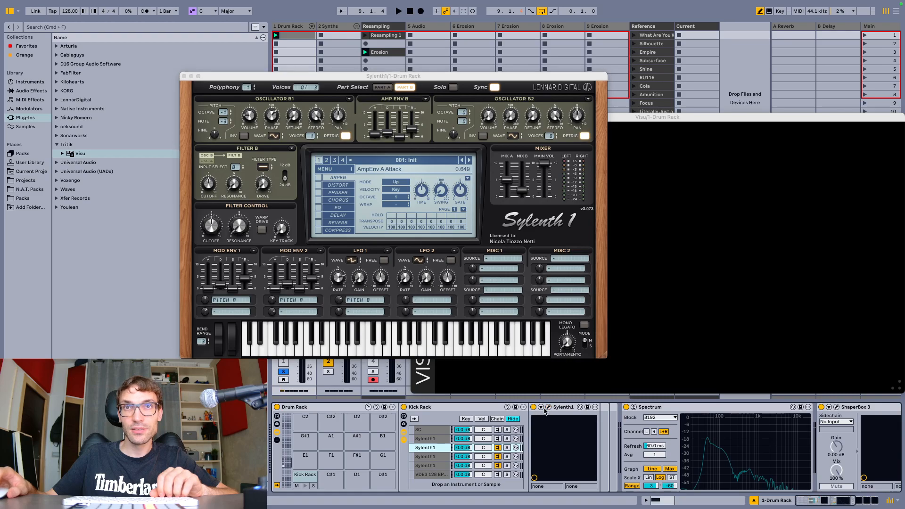
pyautogui.press('Down')
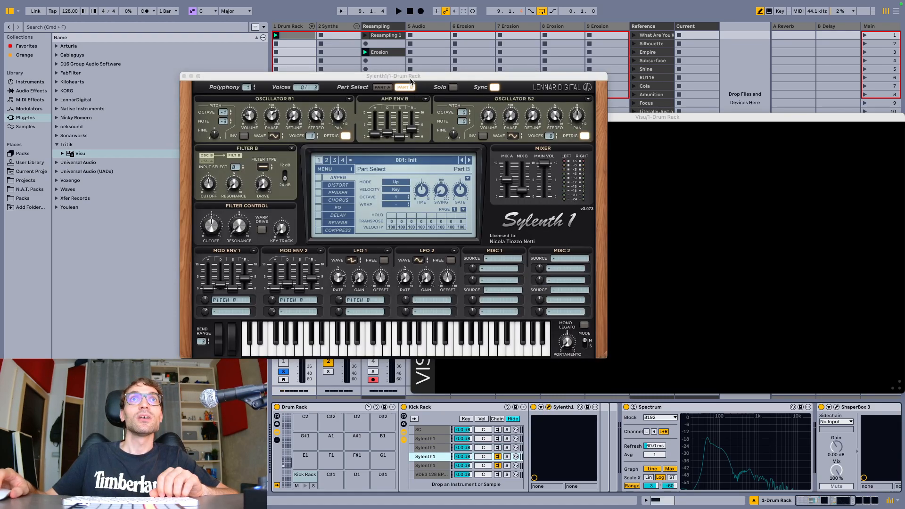
pyautogui.click(548, 408)
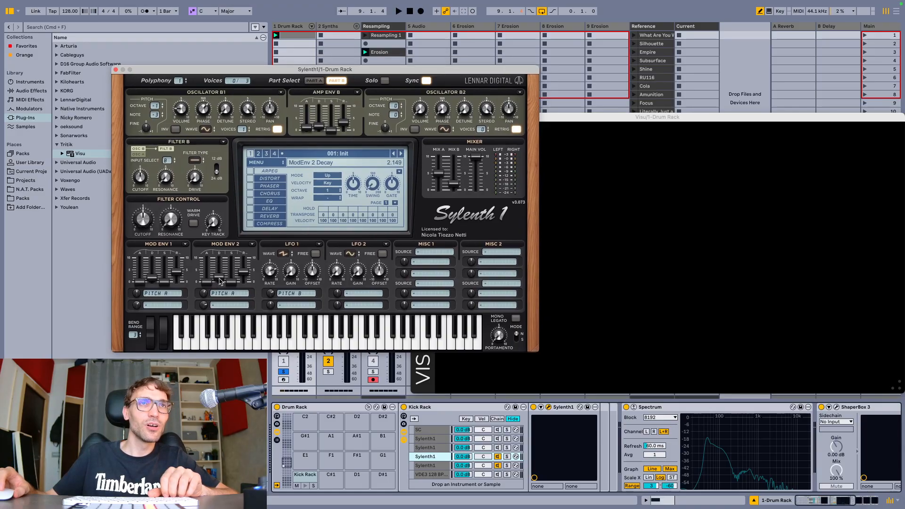
# - Try raising the Mod Env 2 decay to 2.944 while playing the kick and viewing its curve in Visu
pyautogui.press('space')
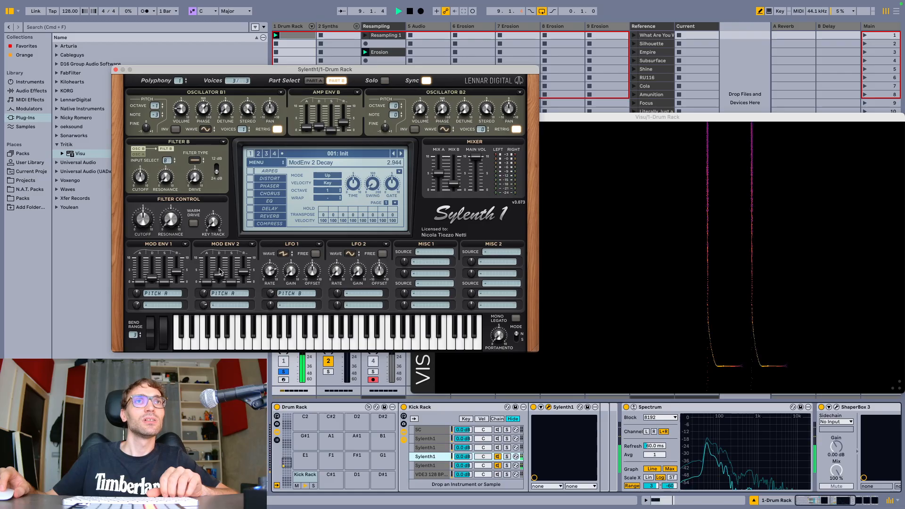
pyautogui.moveTo(219, 281)
pyautogui.mouseDown()
pyautogui.moveTo(221, 265)
pyautogui.moveTo(220, 292)
pyautogui.moveTo(223, 274)
pyautogui.mouseUp()
pyautogui.press('space')
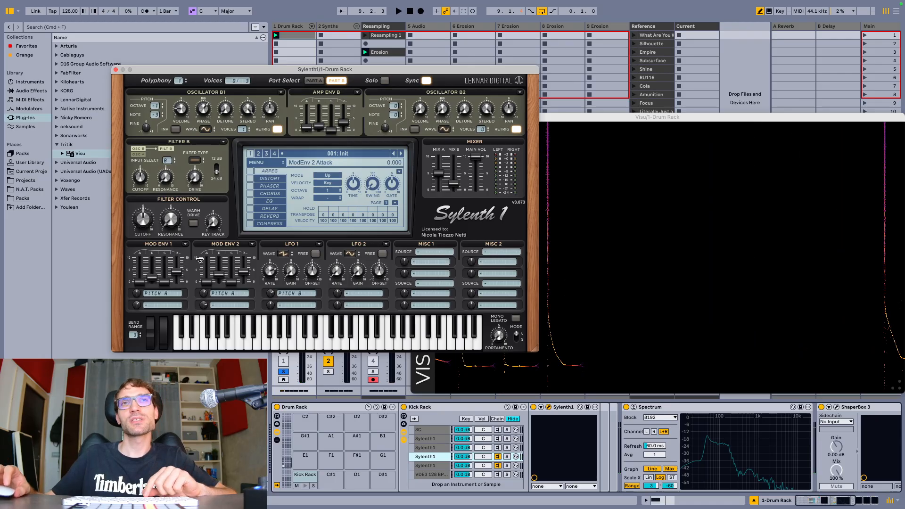
pyautogui.press('space')
pyautogui.press('space')
# - Vary the Mod Env 2 decay during playback and settle on 3.488 for a slower pitch drop
pyautogui.moveTo(220, 279); pyautogui.dragTo(223, 274)
pyautogui.press('space')
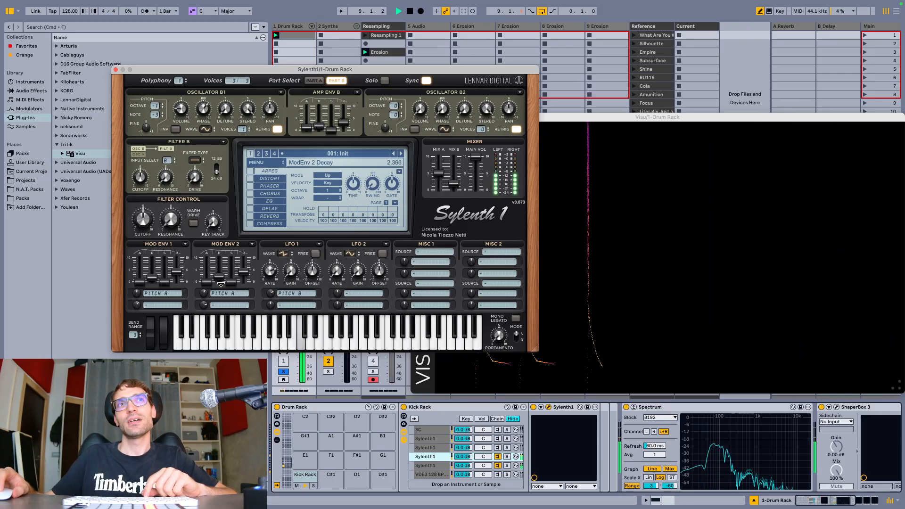
pyautogui.press('space')
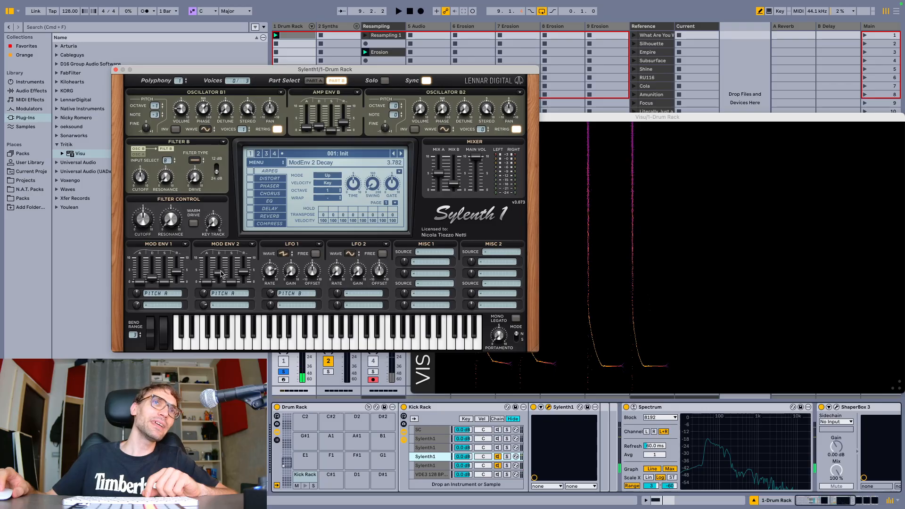
pyautogui.press('space')
pyautogui.moveTo(216, 285); pyautogui.dragTo(218, 283)
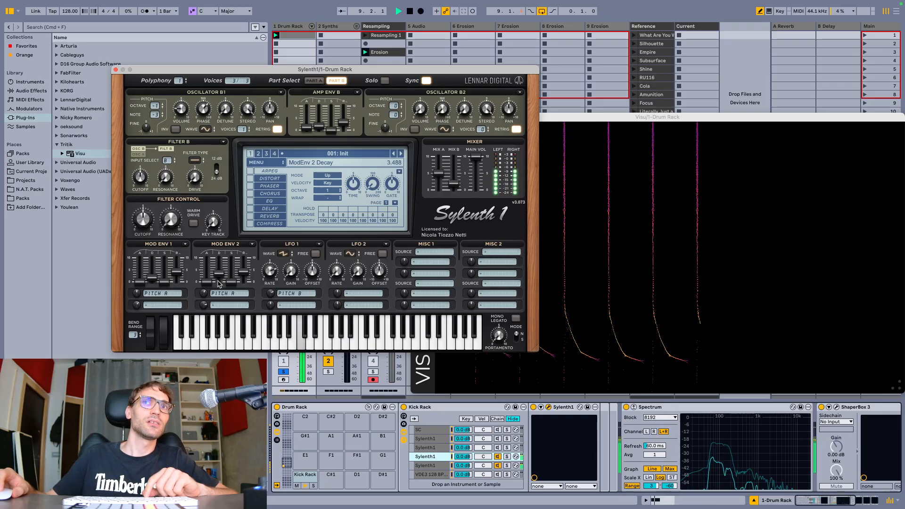
pyautogui.press('space')
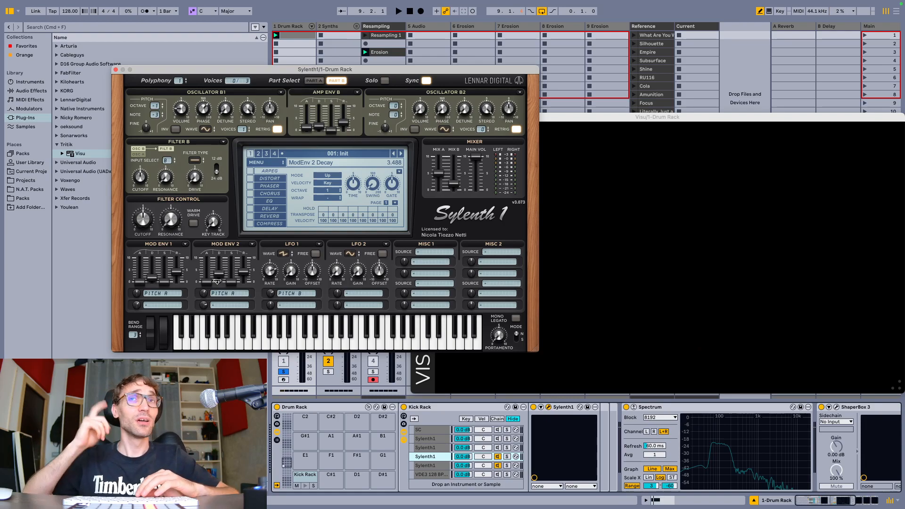
# - Solo the VDE3 128 BPM Ghost Oneshot Kick chain, play it, and freeze Visu to examine its pitch curve
pyautogui.click(505, 475)
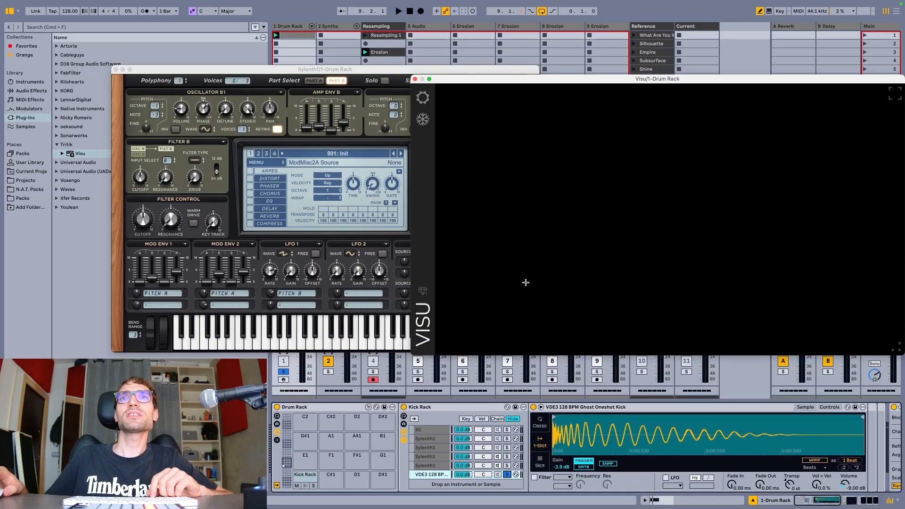
pyautogui.press('space')
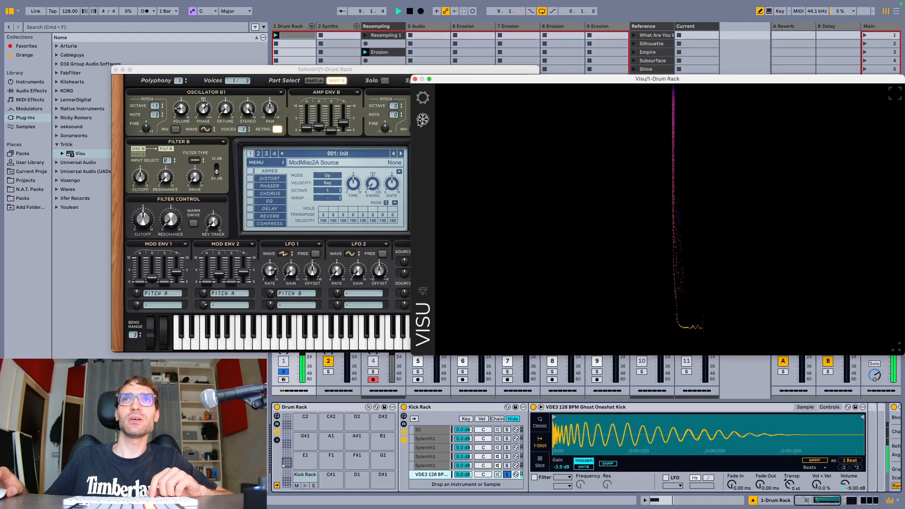
pyautogui.click(424, 121)
pyautogui.press('space')
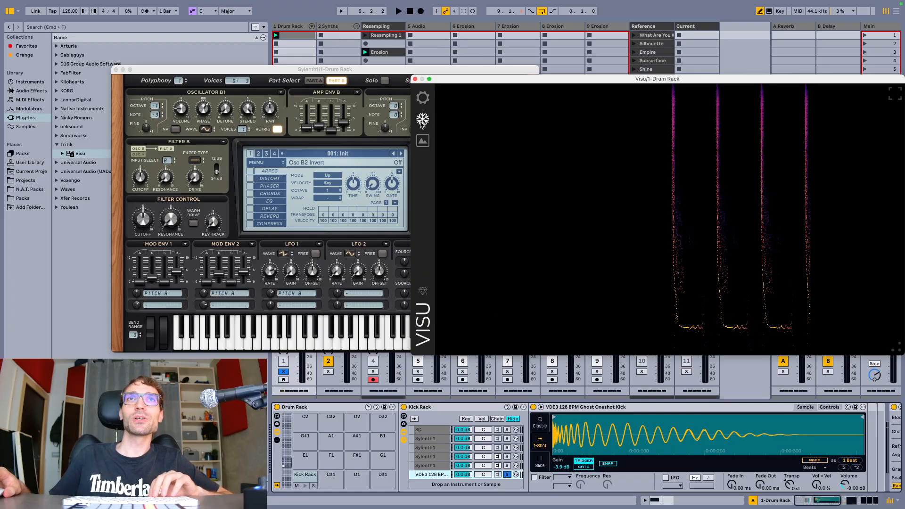
# - Unsolo the VDE3 chain and play the Sylenth1 kick, toggling Visu's freeze to compare its curve with the reference
pyautogui.click(508, 475)
pyautogui.press('space')
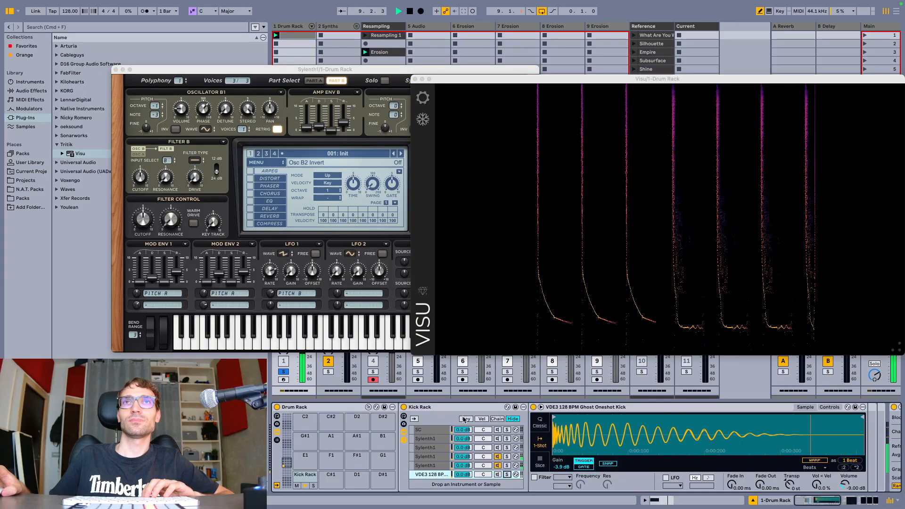
pyautogui.press('space')
pyautogui.click(422, 123)
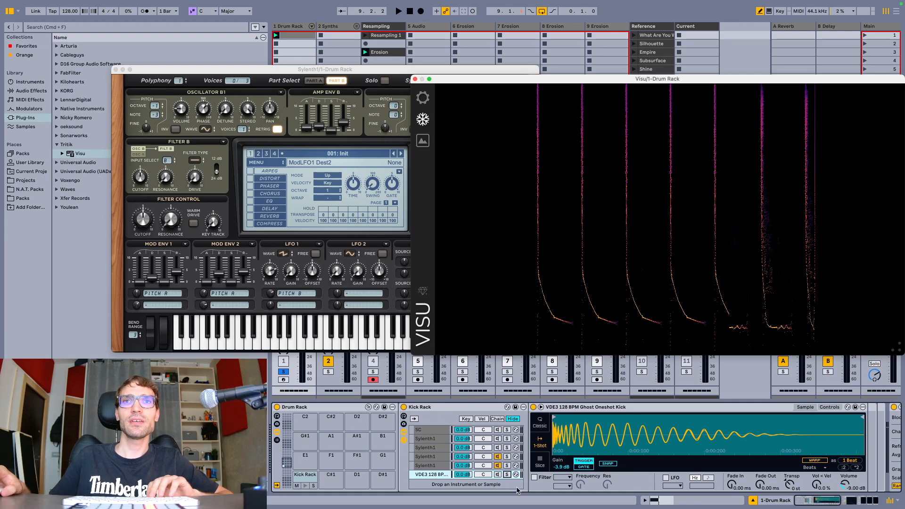
# - Solo the VDE3 chain again and play it, unfreezing and refreezing Visu to recheck the reference curve
pyautogui.click(507, 475)
pyautogui.press('space')
pyautogui.click(423, 120)
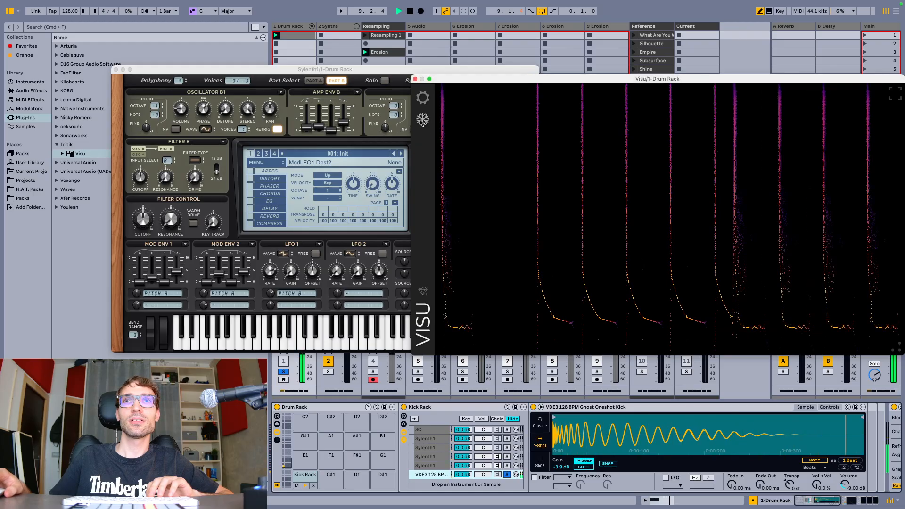
pyautogui.click(422, 121)
pyautogui.press('space')
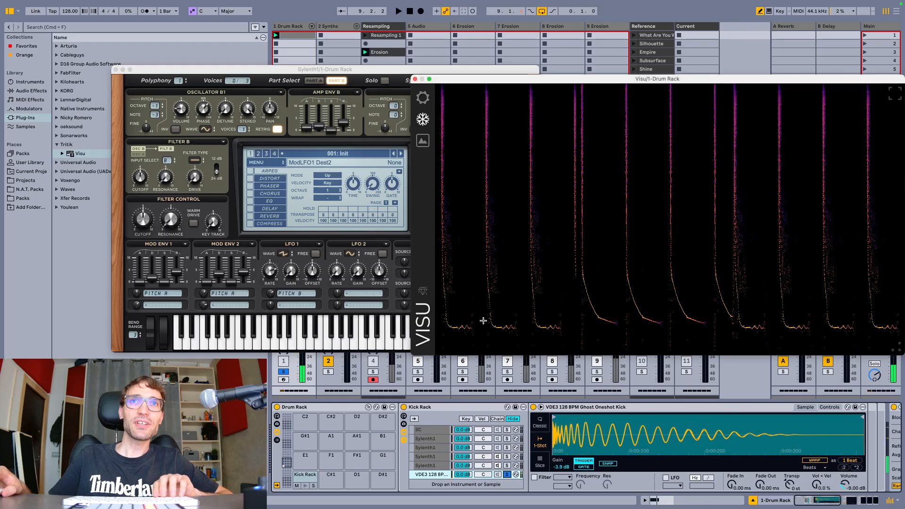
# - Unsolo the VDE3 chain and lower the Mod Env 2 decay while the Sylenth1 kick plays
pyautogui.click(507, 475)
pyautogui.press('space')
pyautogui.moveTo(218, 281); pyautogui.dragTo(218, 289)
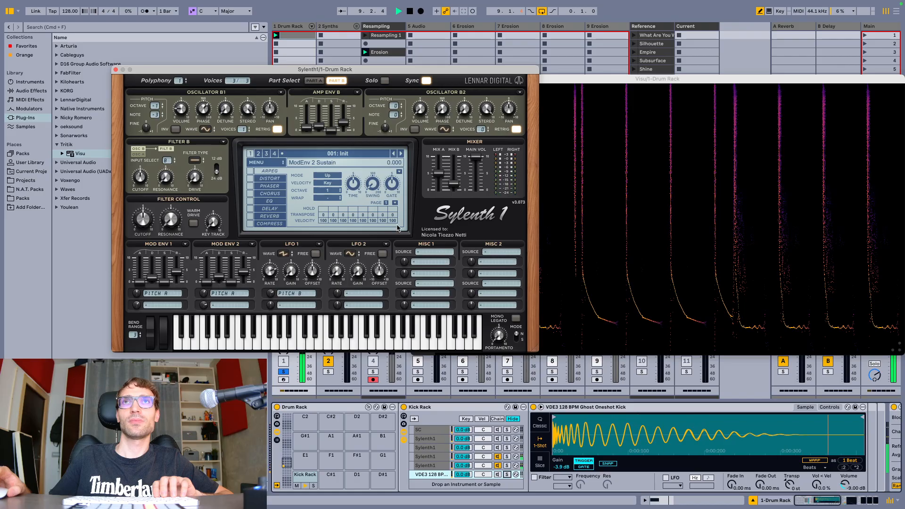
pyautogui.click(601, 128)
pyautogui.press('space')
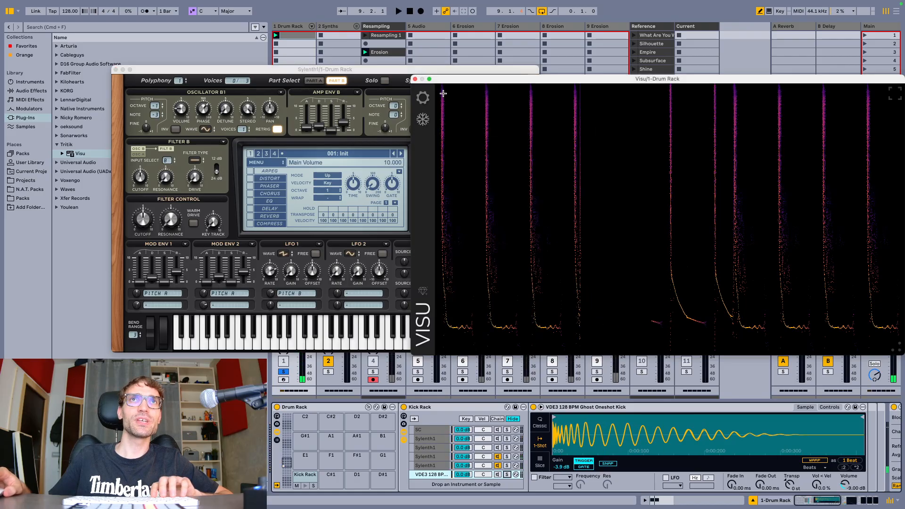
# - Move the Sylenth1 window clear of Visu and set the Mod Env 2 decay to about 2.1 during playback
pyautogui.moveTo(434, 81); pyautogui.dragTo(315, 55)
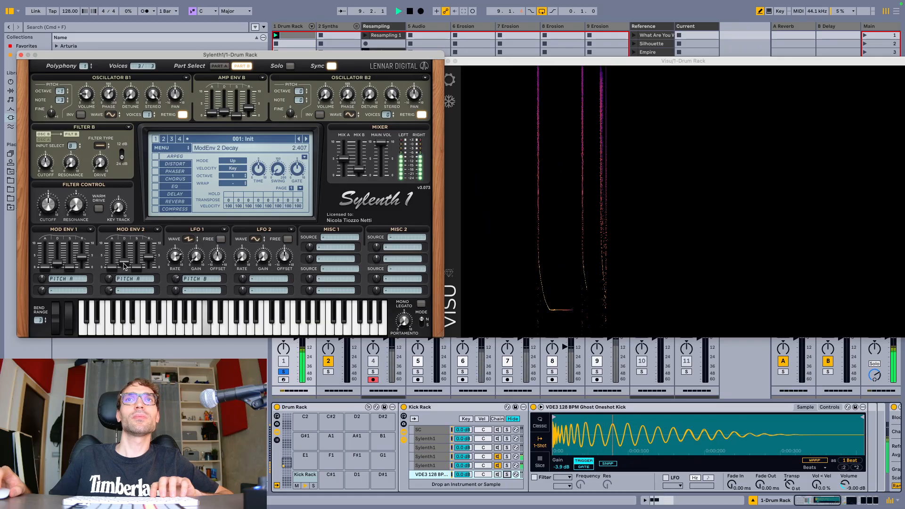
pyautogui.press('space')
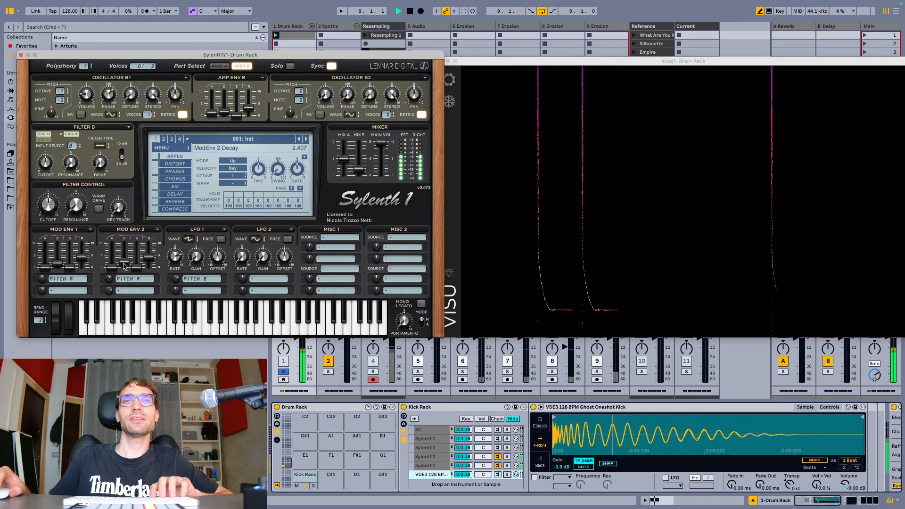
pyautogui.moveTo(123, 263); pyautogui.dragTo(124, 264)
pyautogui.scroll(-1, 124, 264)
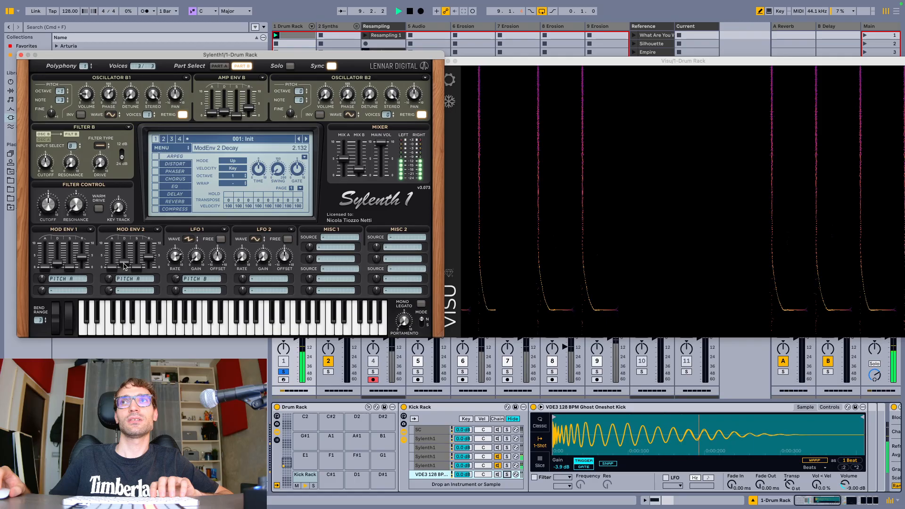
pyautogui.press('space')
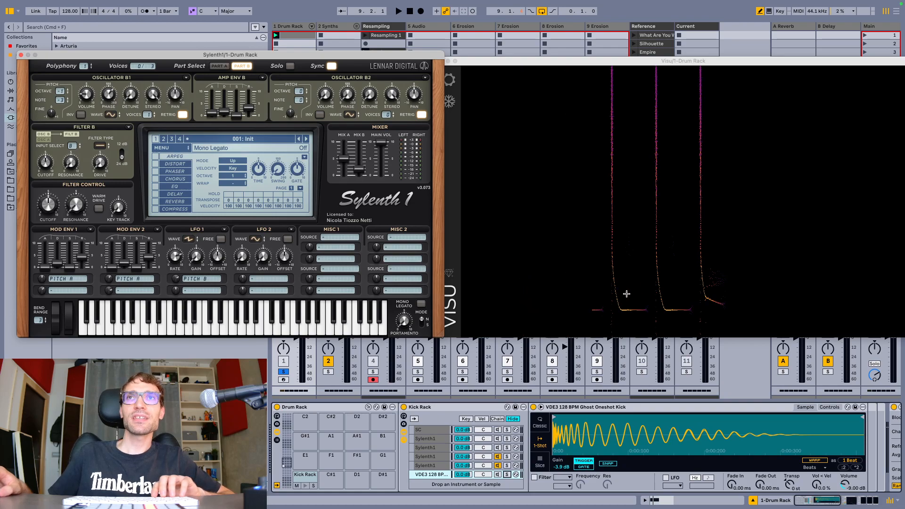
# - Solo the VDE3 chain and play the reference kick to compare its pitch drop with the shortened decay
pyautogui.click(507, 475)
pyautogui.press('space')
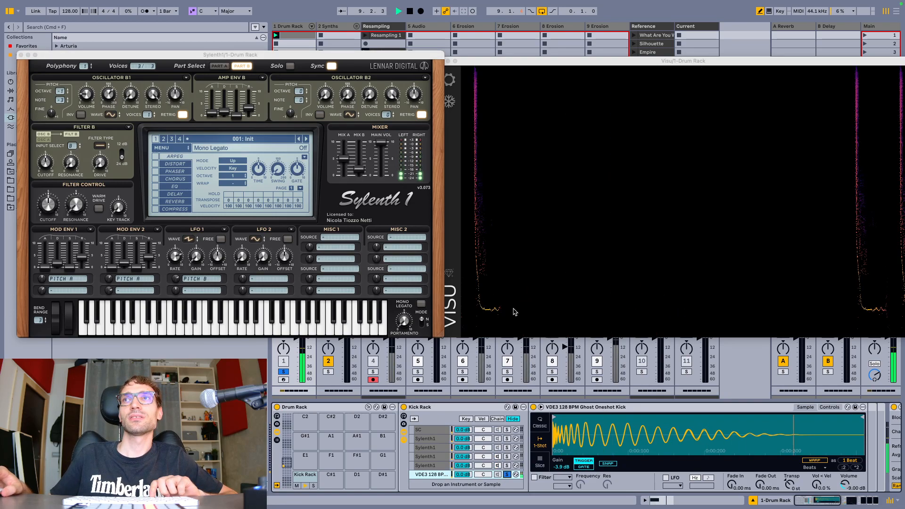
pyautogui.press('space')
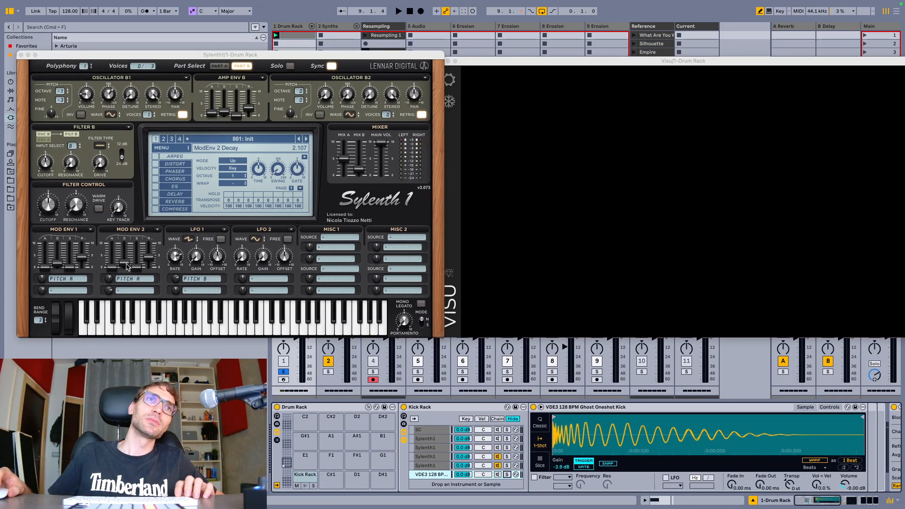
# - Demonstrate the extremes of Mod Env 2 decay by playing the kick at 5.234 and then at 0.207
pyautogui.moveTo(127, 266); pyautogui.dragTo(129, 263)
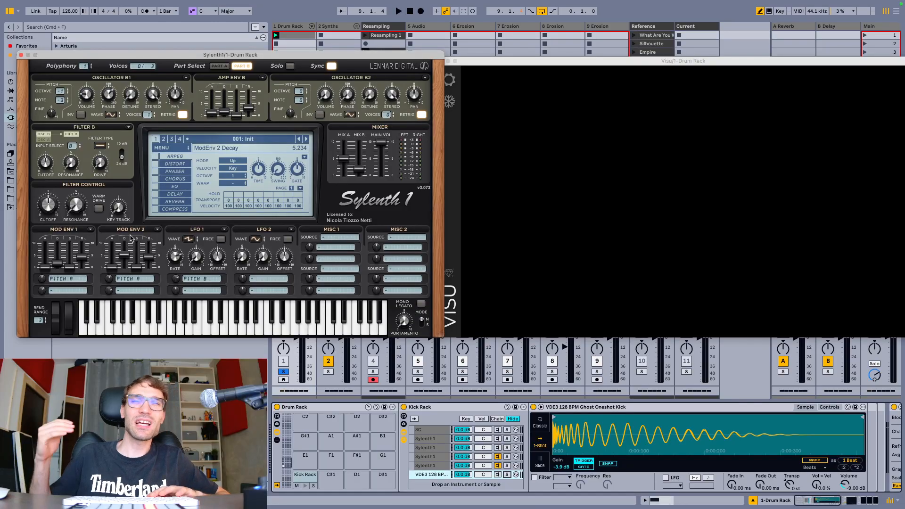
pyautogui.press('space')
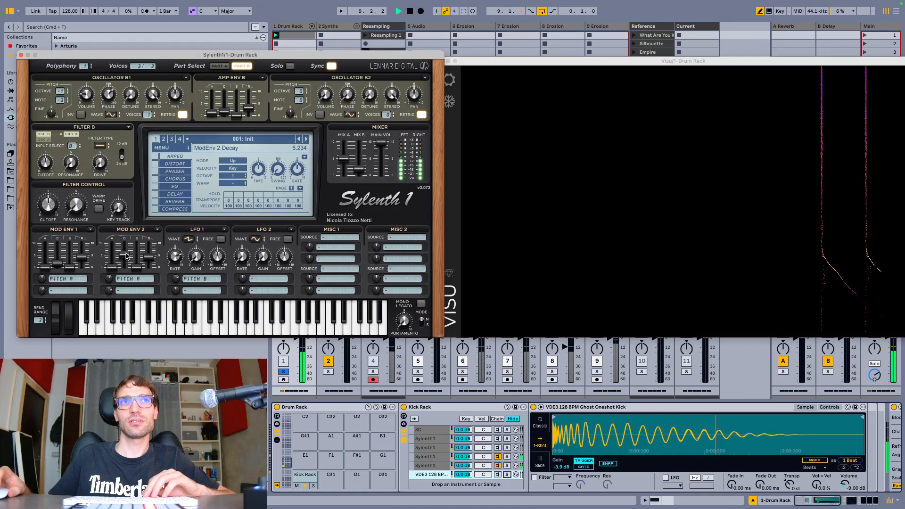
pyautogui.moveTo(127, 256); pyautogui.dragTo(128, 268)
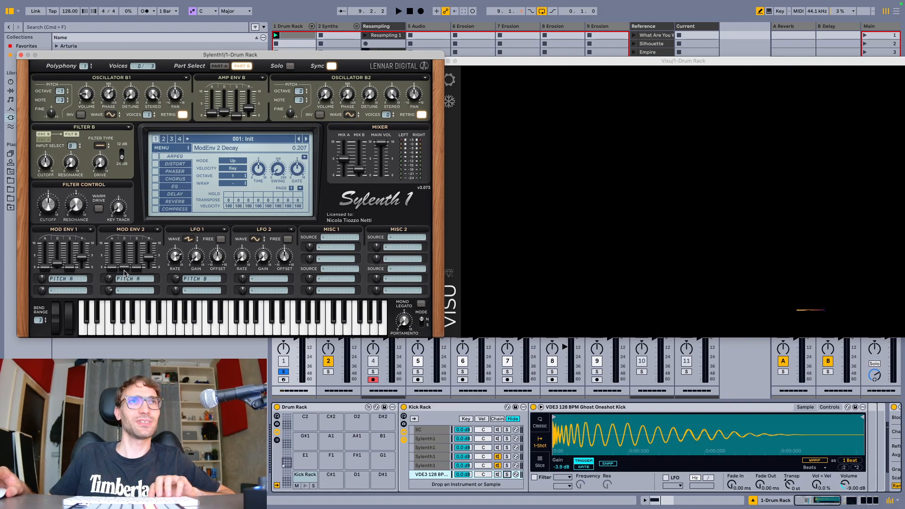
# - Set the Mod Env 2 decay to 1.578 while playing the kick and viewing its curve in Visu
pyautogui.press('space')
pyautogui.moveTo(124, 270); pyautogui.dragTo(127, 258)
pyautogui.press('space')
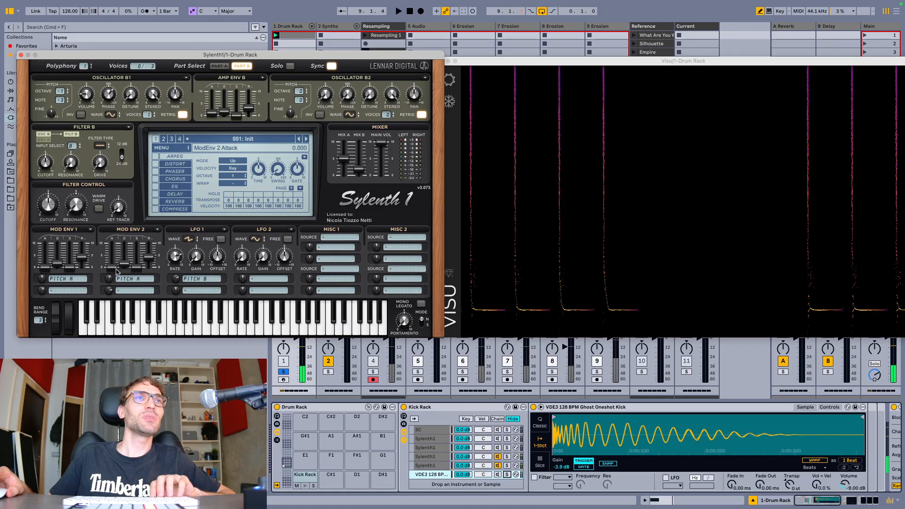
pyautogui.press('space')
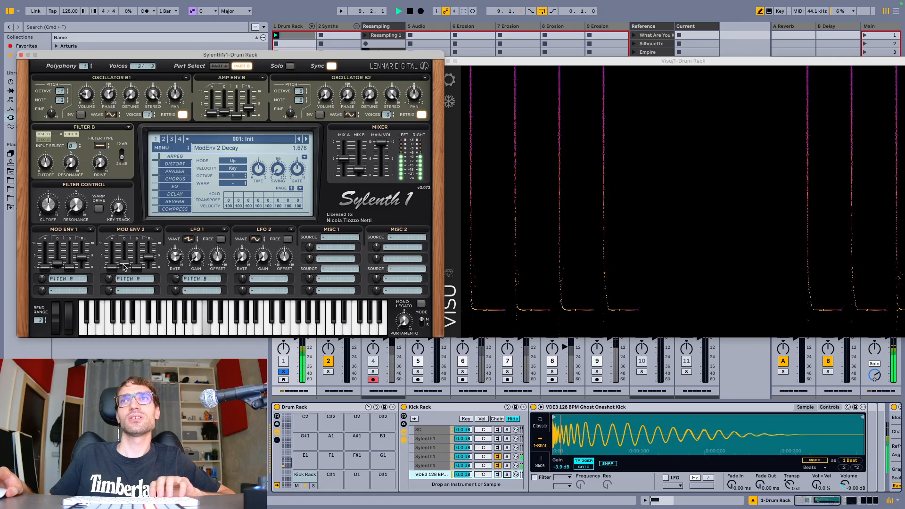
pyautogui.press('space')
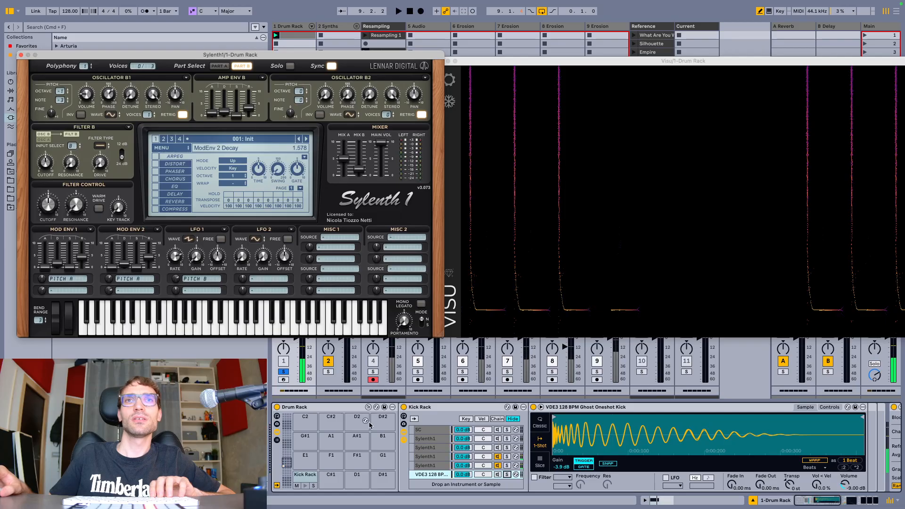
# - Solo and play the VDE3 chain as reference, and set the Sylenth1 Mod Env 2 decay to 1.759
pyautogui.click(506, 475)
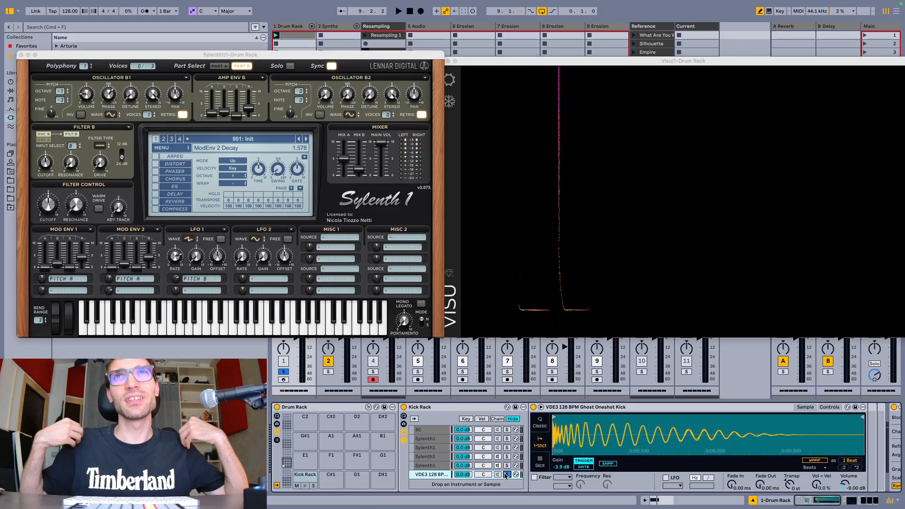
pyautogui.press('space')
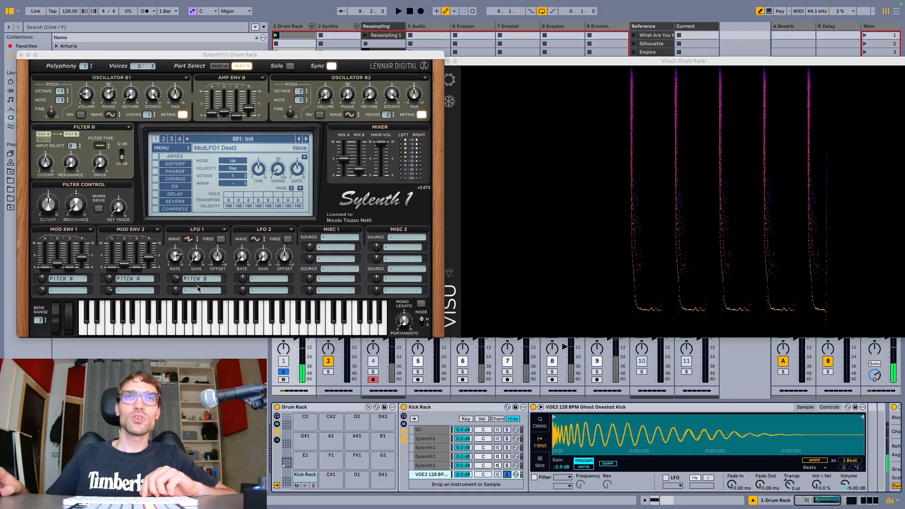
pyautogui.click(126, 267)
pyautogui.press('space')
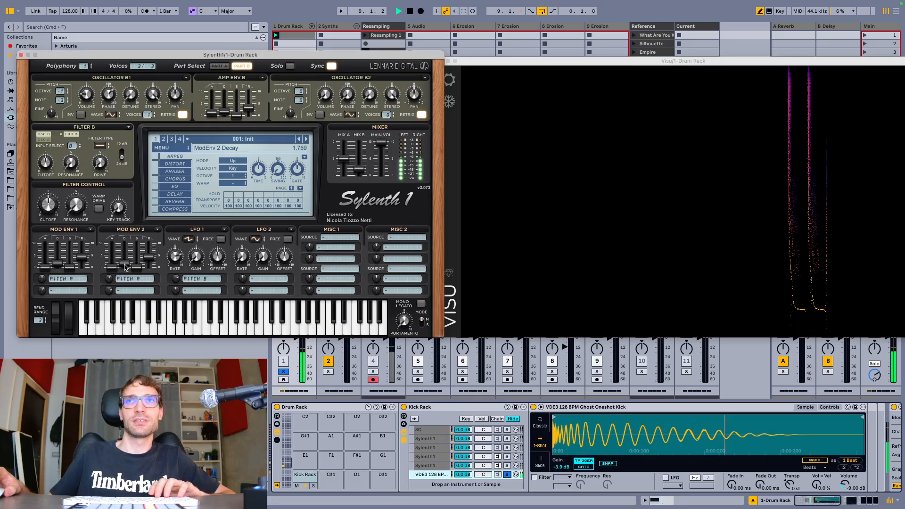
pyautogui.press('space')
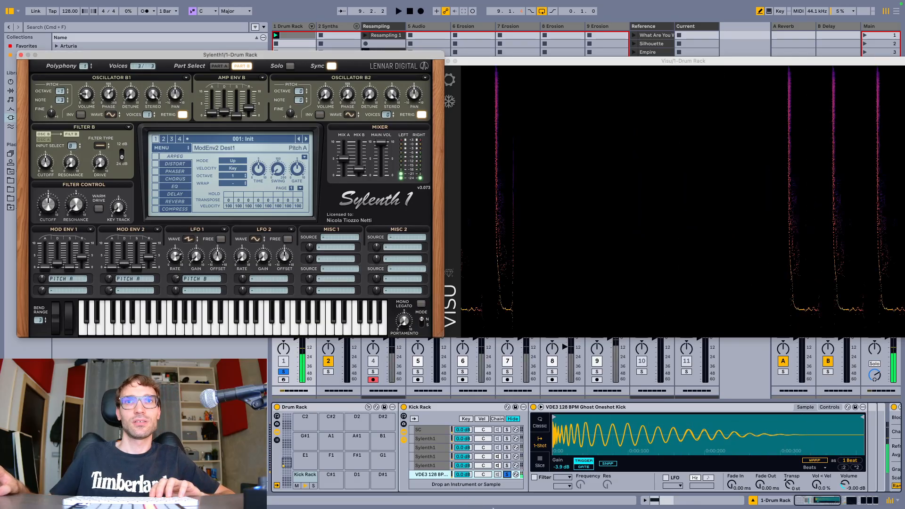
# - Unsolo the VDE3 chain and play the Sylenth1 kick to check its adjusted pitch curve in Visu
pyautogui.click(507, 475)
pyautogui.press('space')
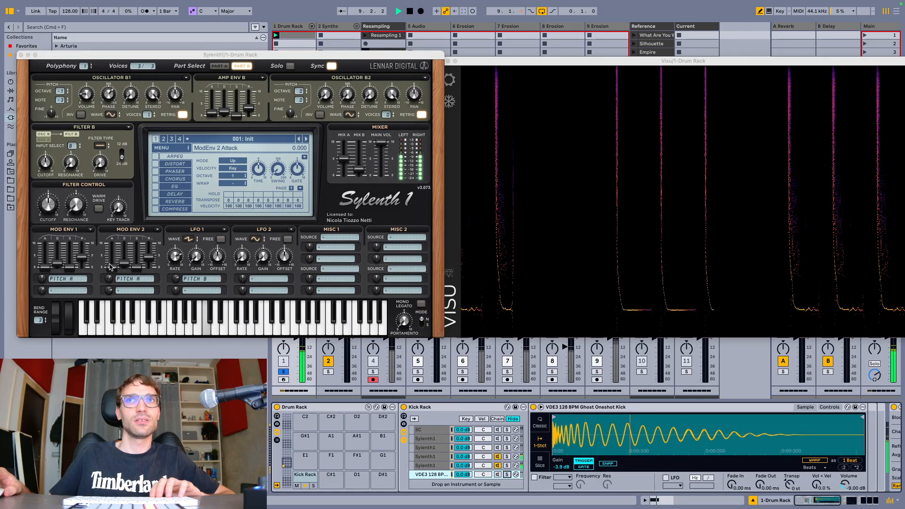
pyautogui.press('space')
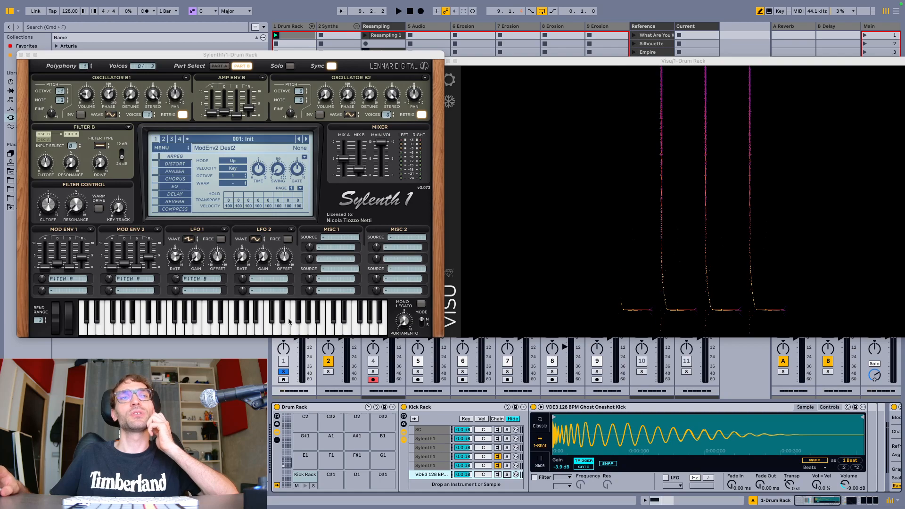
# - View the third Sylenth1 chain's devices, then return to the VDE3 chain and play it soloed
pyautogui.click(450, 457)
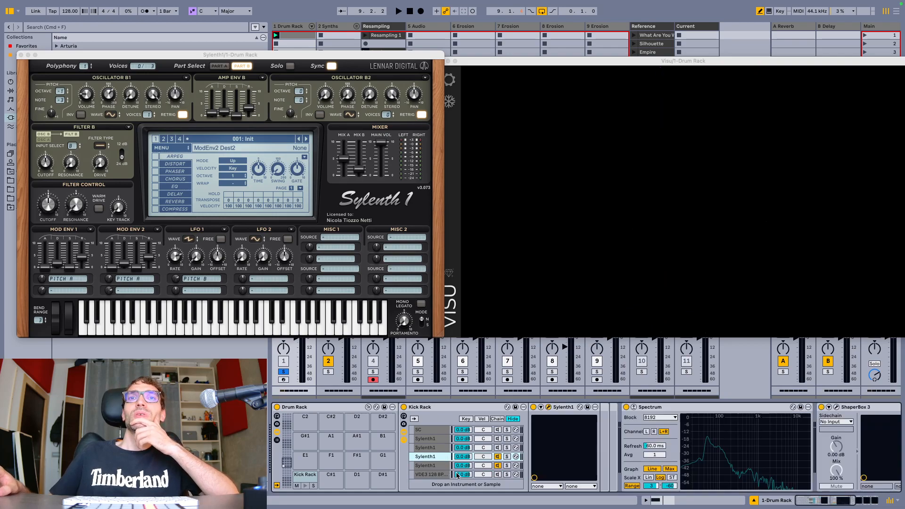
pyautogui.click(448, 477)
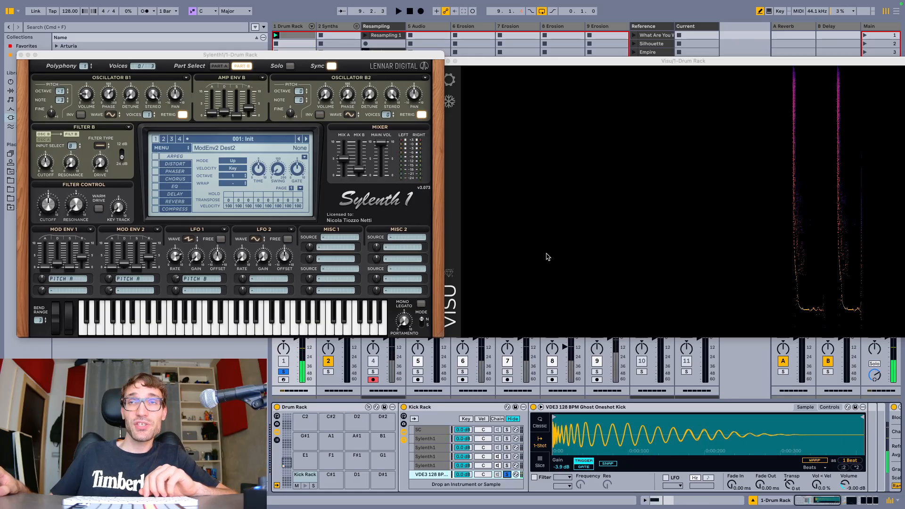
# - Play the soloed VDE3 reference kick, then unsolo its chain and play the Sylenth1 kick to compare their curves in Visu
pyautogui.press('space')
pyautogui.click(613, 269)
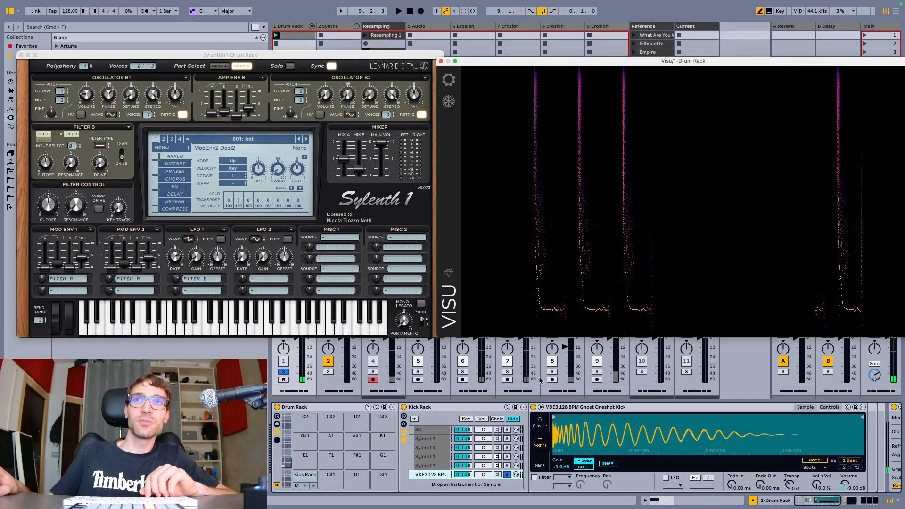
pyautogui.click(507, 475)
pyautogui.press('space')
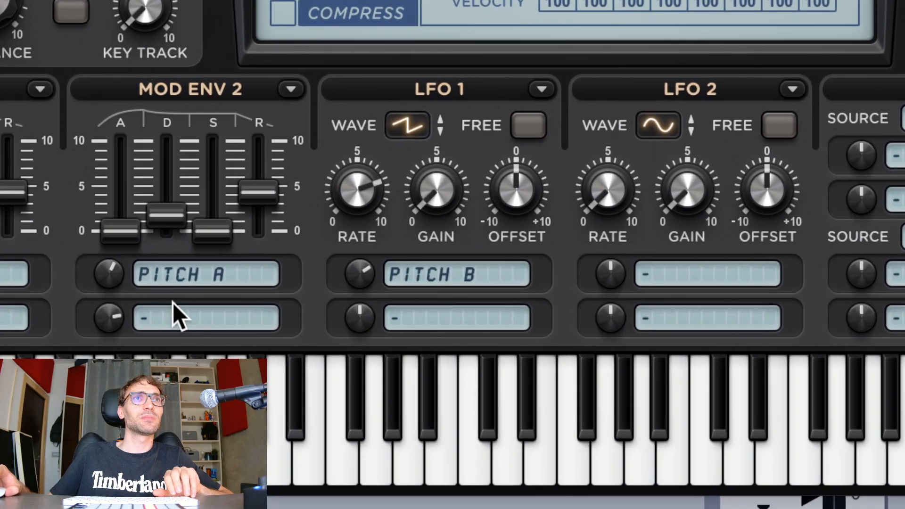
# - Clear Mod Env 2's first modulation destination and assign Pitch A to its second destination
pyautogui.click(127, 281)
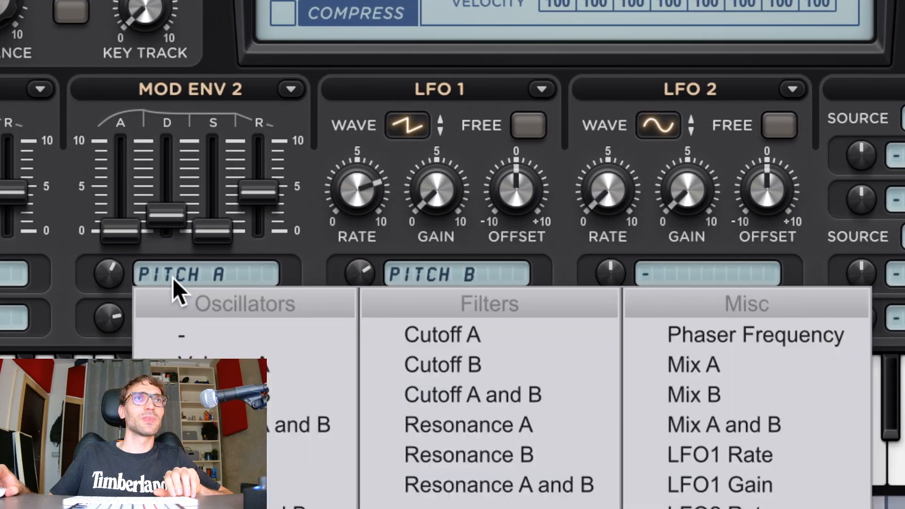
pyautogui.click(176, 327)
pyautogui.click(164, 323)
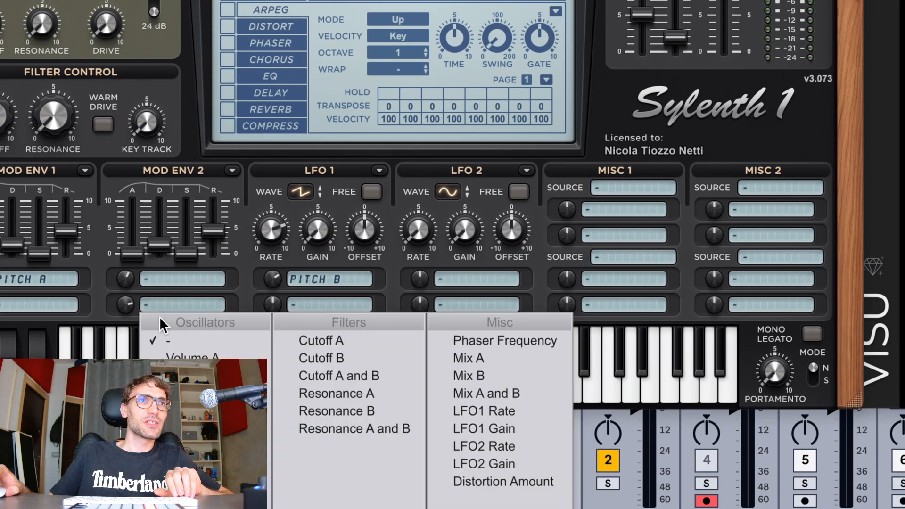
pyautogui.click(191, 411)
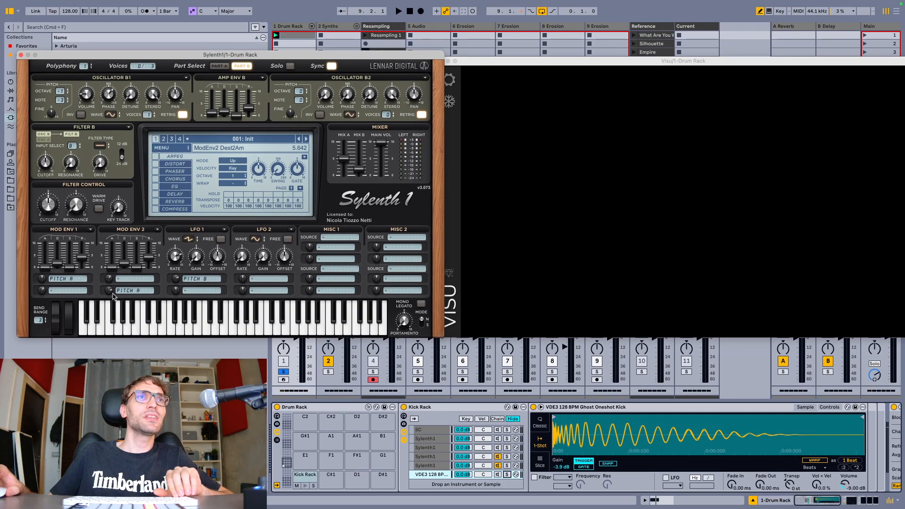
# - Play the Sylenth1 kick and freeze Visu's display to examine the pitch curve, then resume the display and play again
pyautogui.press('space')
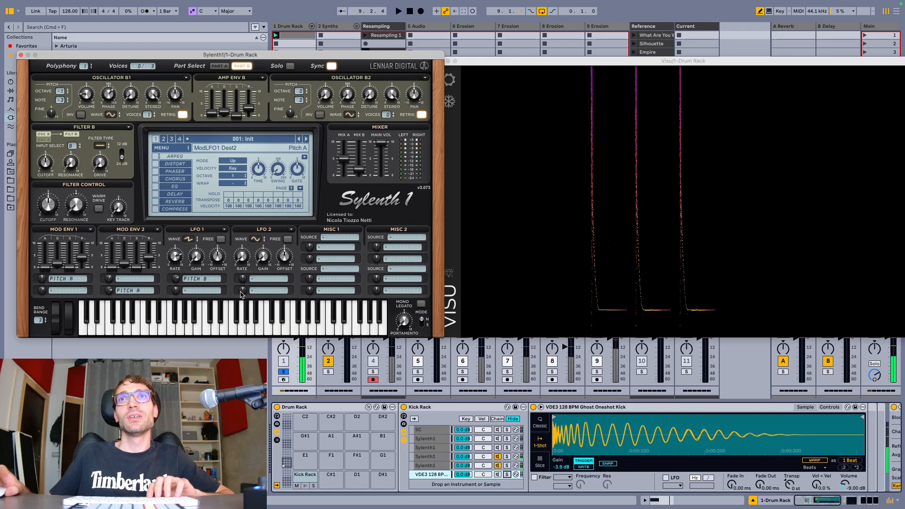
pyautogui.click(450, 102)
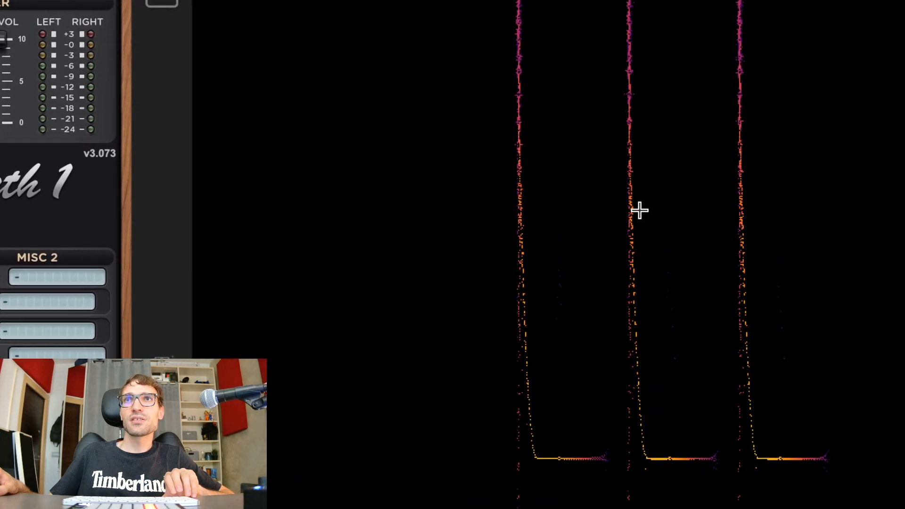
pyautogui.moveTo(638, 207)
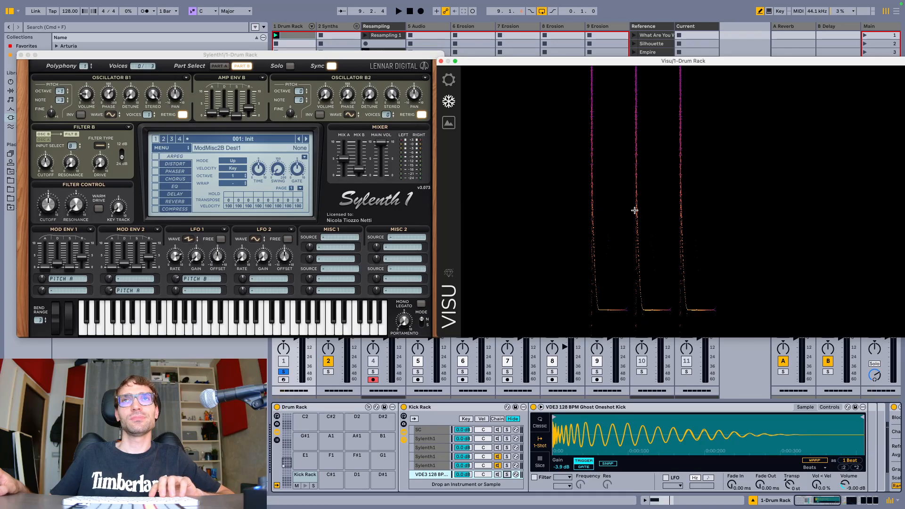
pyautogui.press('space')
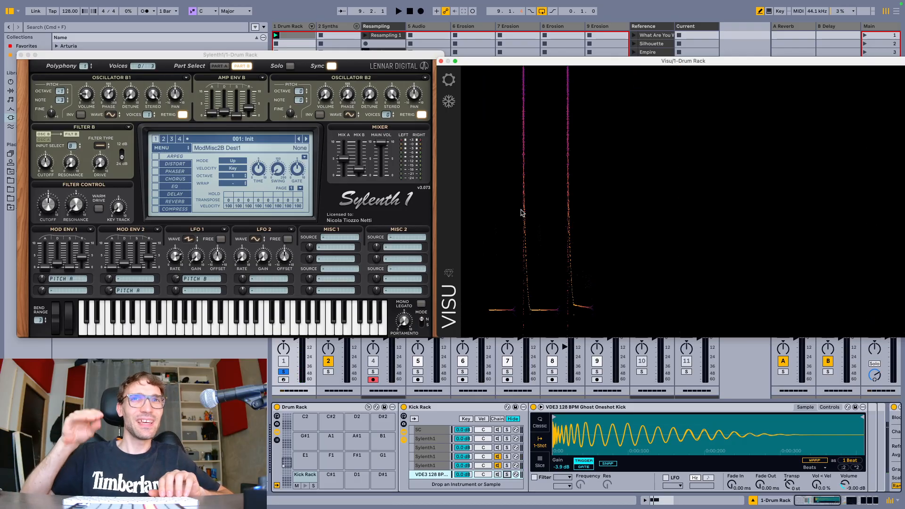
pyautogui.press('space')
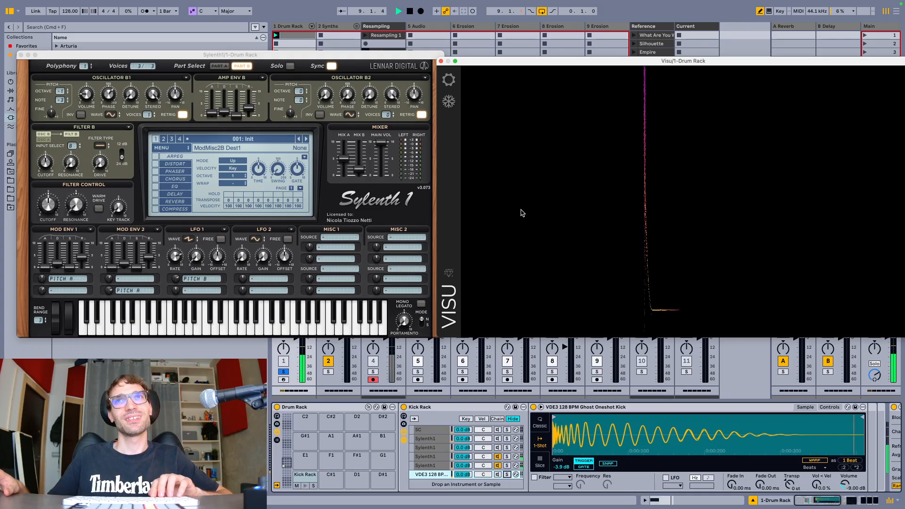
pyautogui.press('space')
# - Set the modulation amount of Mod Env 2's second destination to 3.384 while playing the kick
pyautogui.click(122, 259)
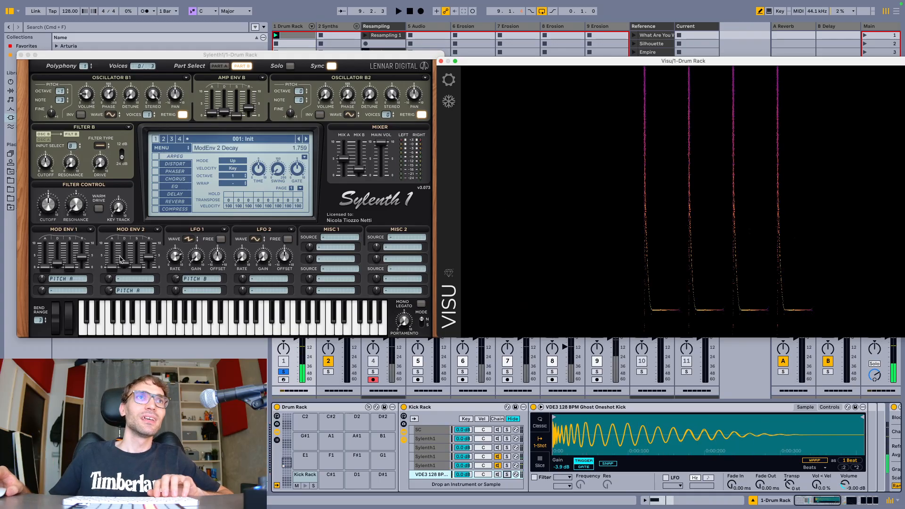
pyautogui.press('space')
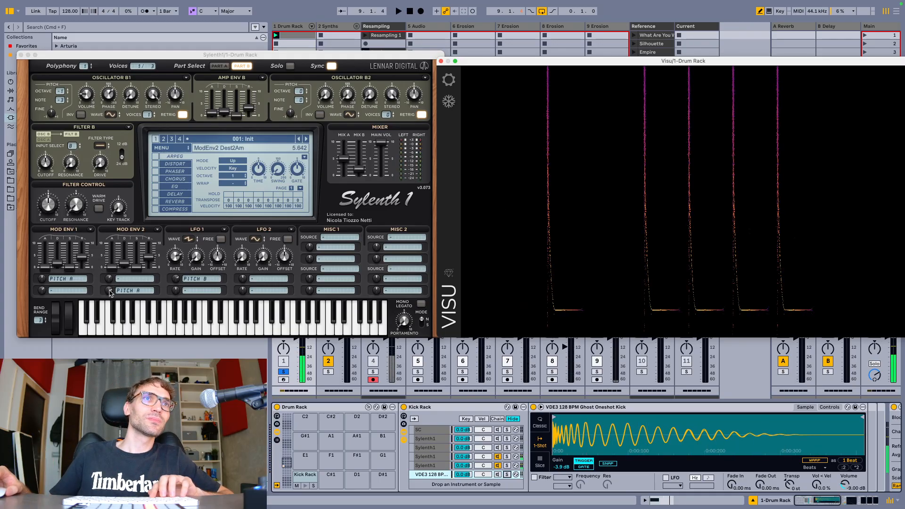
pyautogui.press('space')
pyautogui.moveTo(110, 292); pyautogui.dragTo(109, 294)
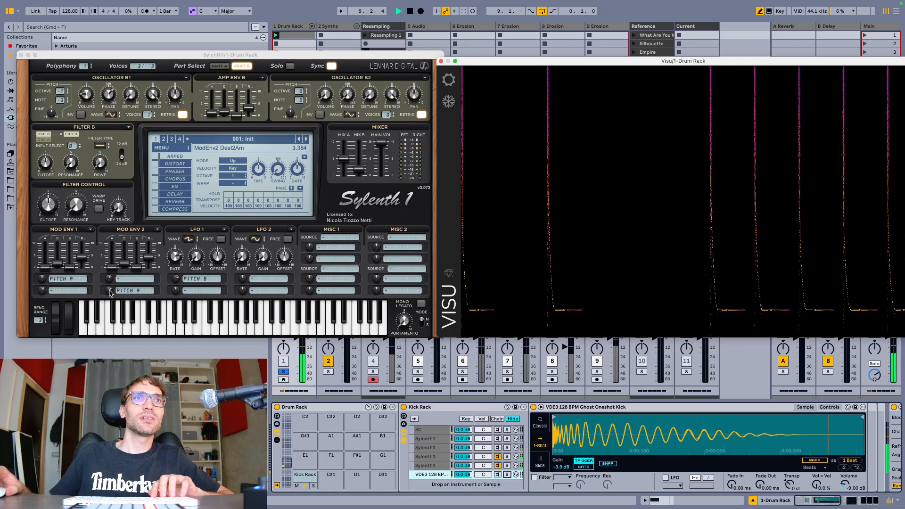
pyautogui.press('space')
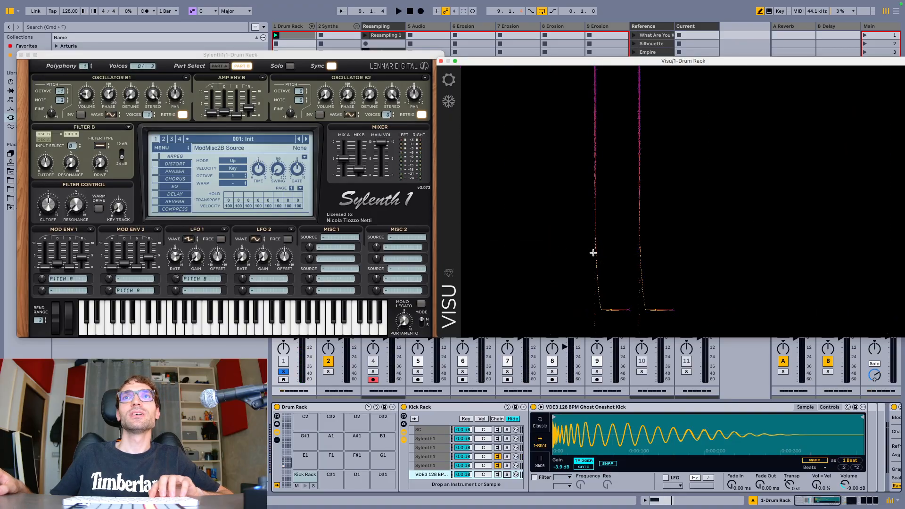
pyautogui.press('space')
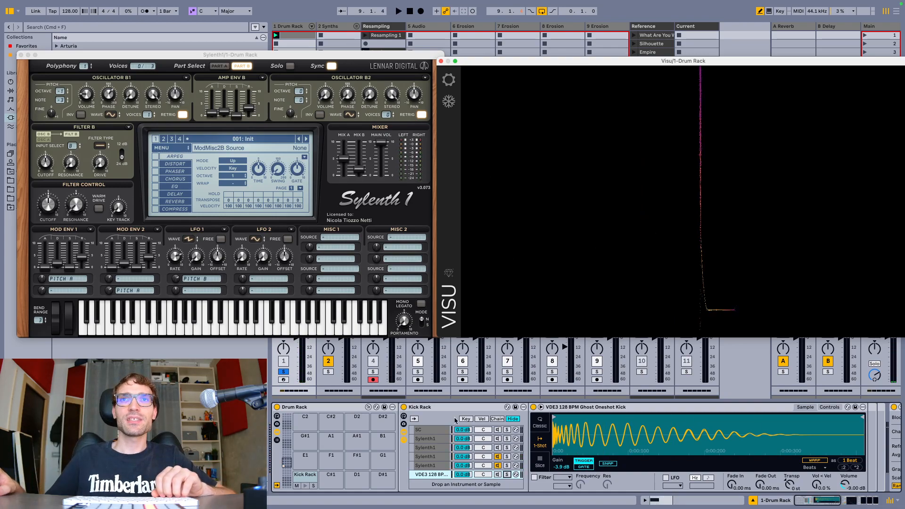
# - View the fourth Sylenth1 chain, then return to the VDE3 chain, play it soloed and freeze its curve in Visu
pyautogui.click(443, 467)
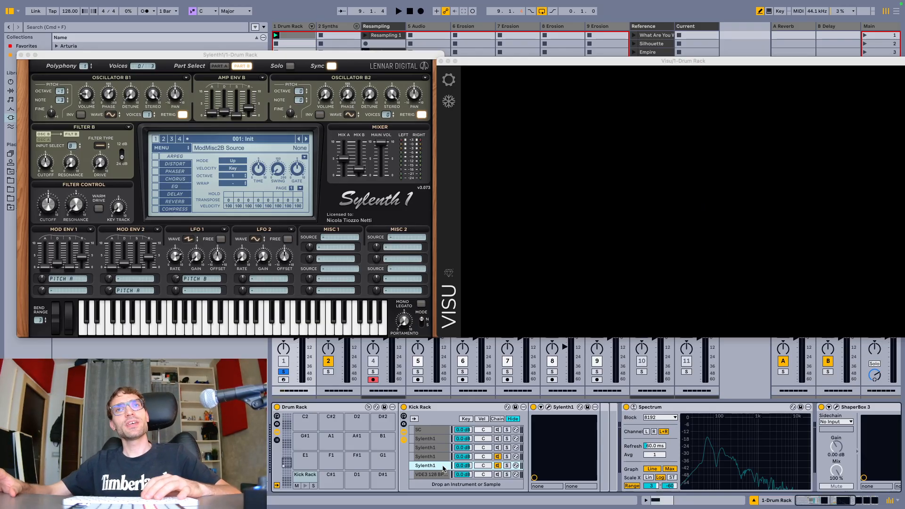
pyautogui.click(431, 475)
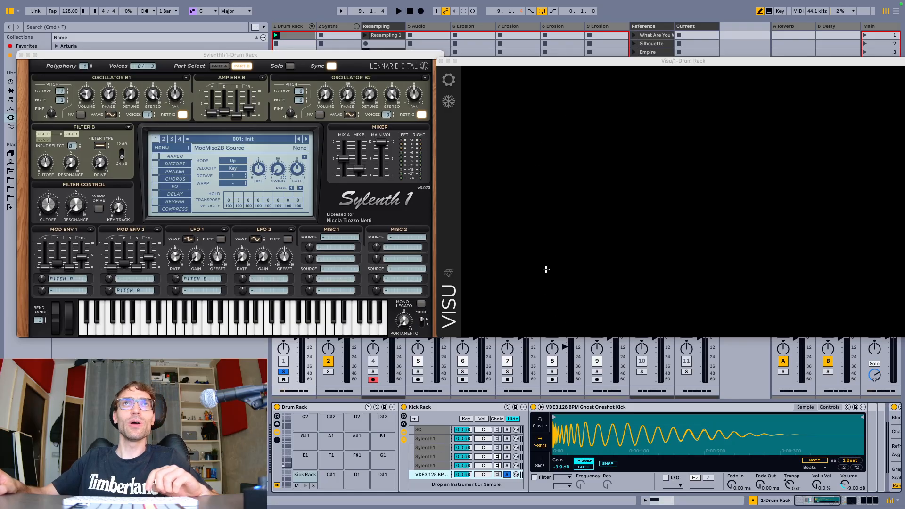
pyautogui.press('space')
pyautogui.press('space')
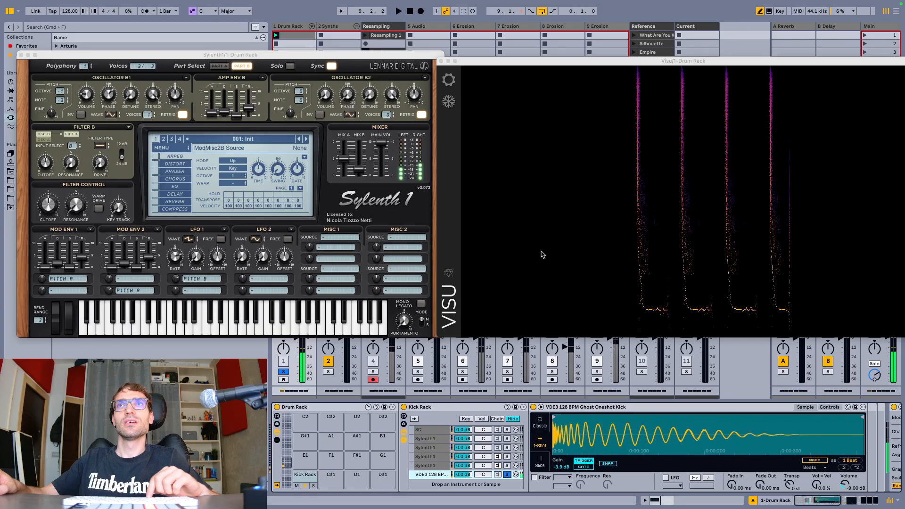
pyautogui.press('space')
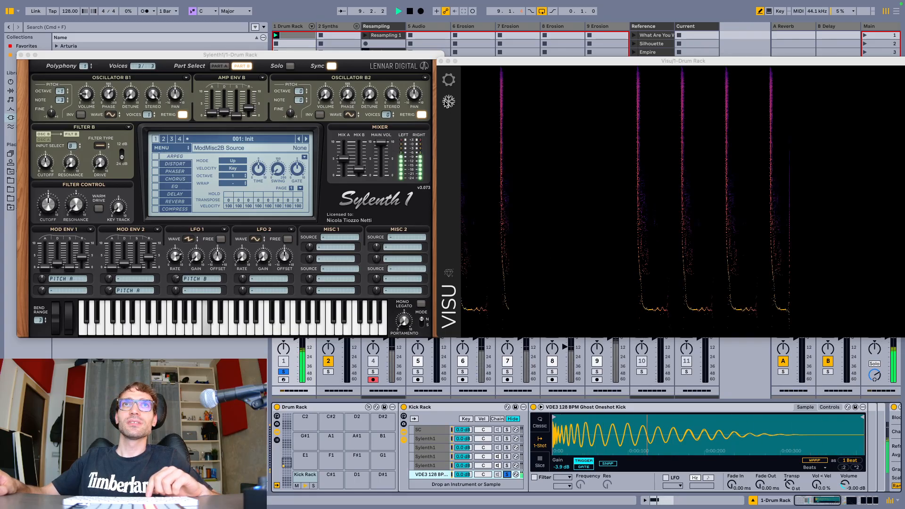
pyautogui.click(448, 102)
pyautogui.press('space')
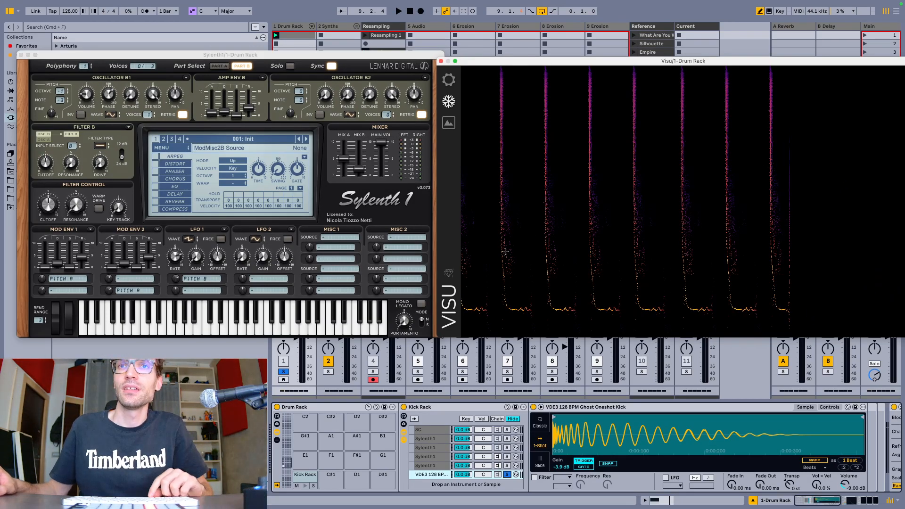
# - Unsolo the VDE3 chain, resume Visu's display and play the Sylenth1 kick to compare its curve with the reference
pyautogui.click(508, 476)
pyautogui.press('space')
pyautogui.click(453, 119)
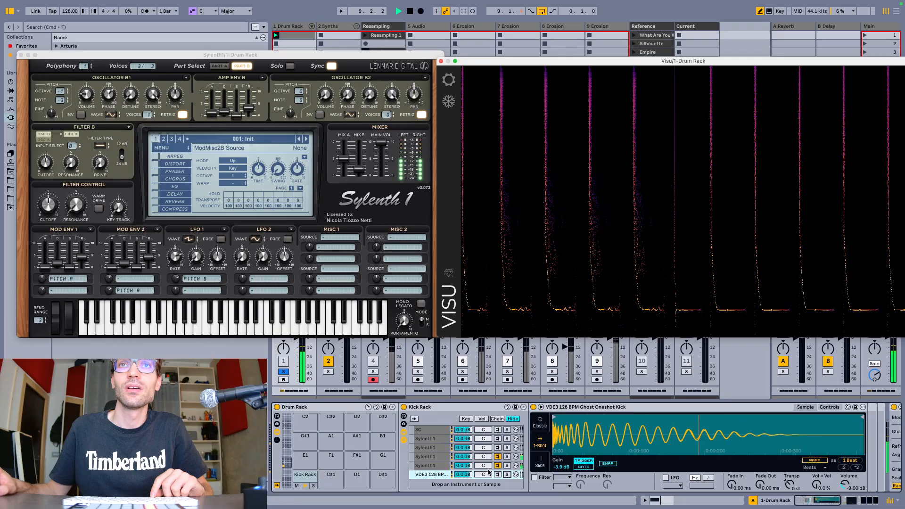
pyautogui.press('space')
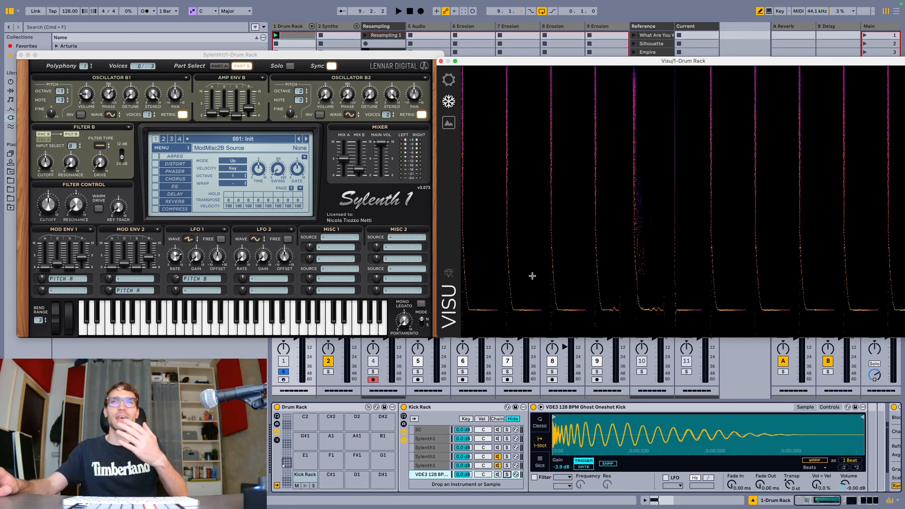
# - Lower the fourth Sylenth1 chain's volume to about -10 dB while playing the kick with Visu unfrozen
pyautogui.click(426, 466)
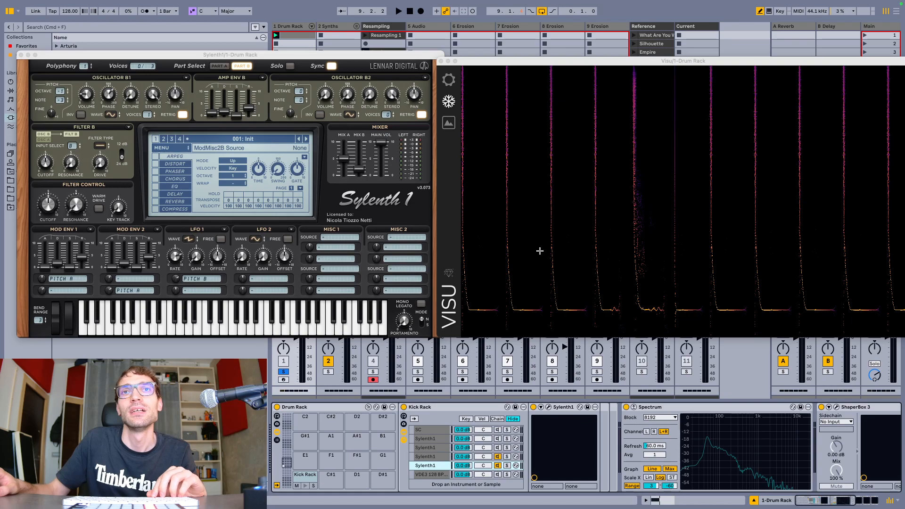
pyautogui.click(426, 457)
pyautogui.click(442, 467)
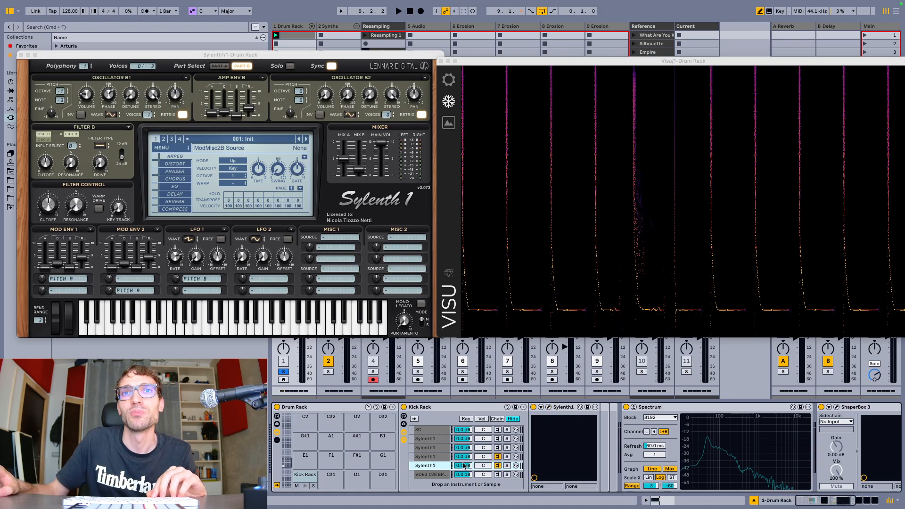
pyautogui.press('space')
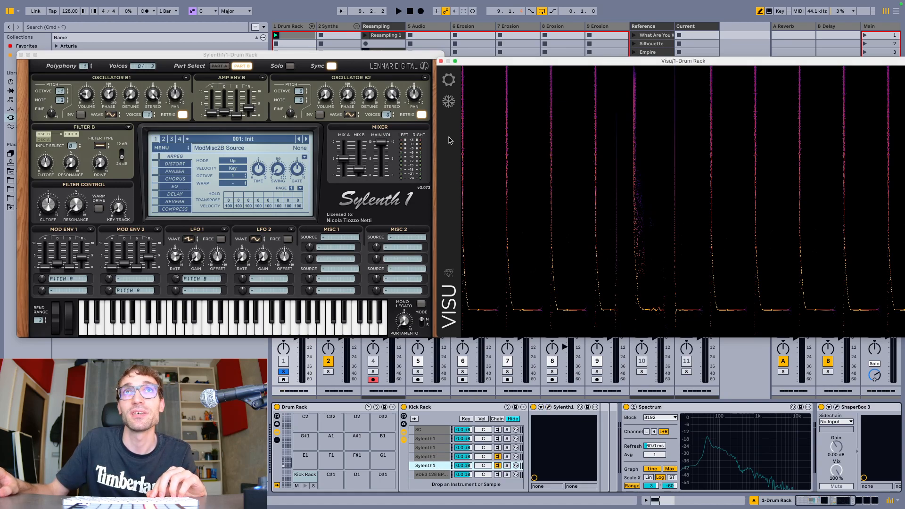
pyautogui.moveTo(463, 466); pyautogui.dragTo(463, 485)
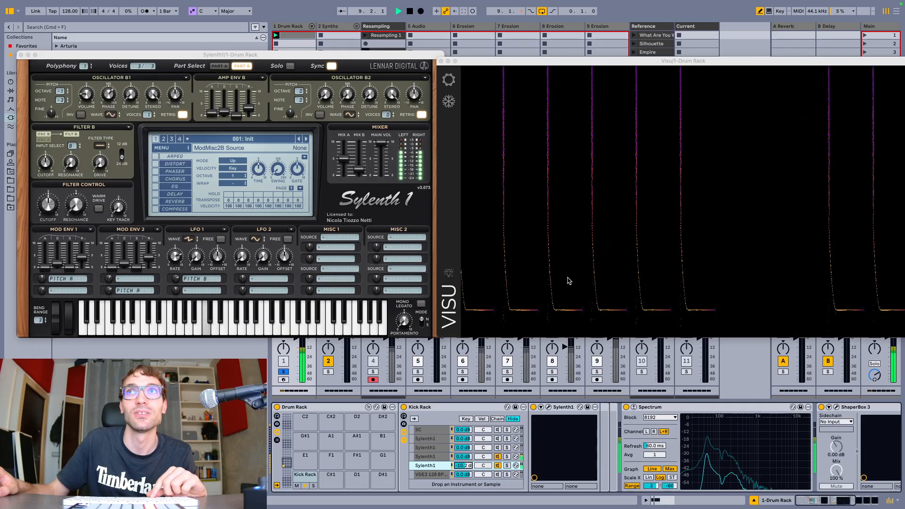
# - Solo the VDE3 chain, play it to view the reference curve in Visu, and unsolo it
pyautogui.click(502, 477)
pyautogui.click(507, 474)
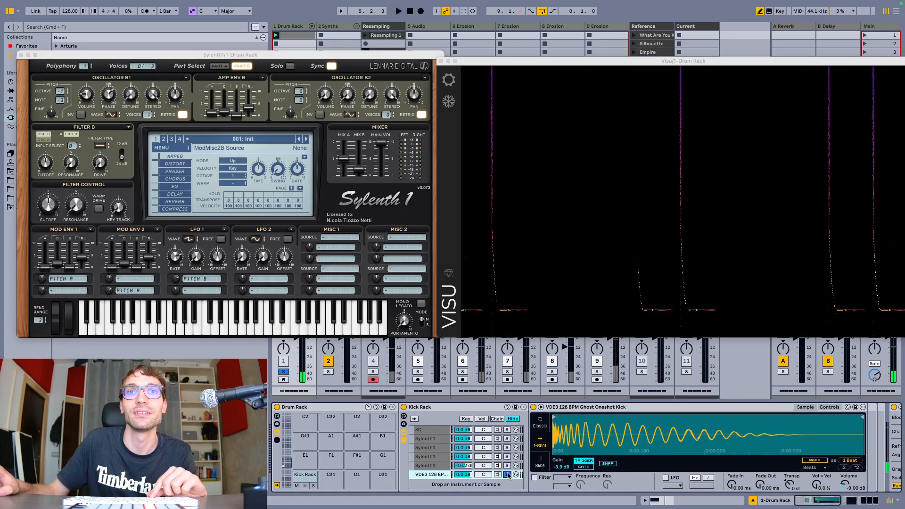
pyautogui.press('space')
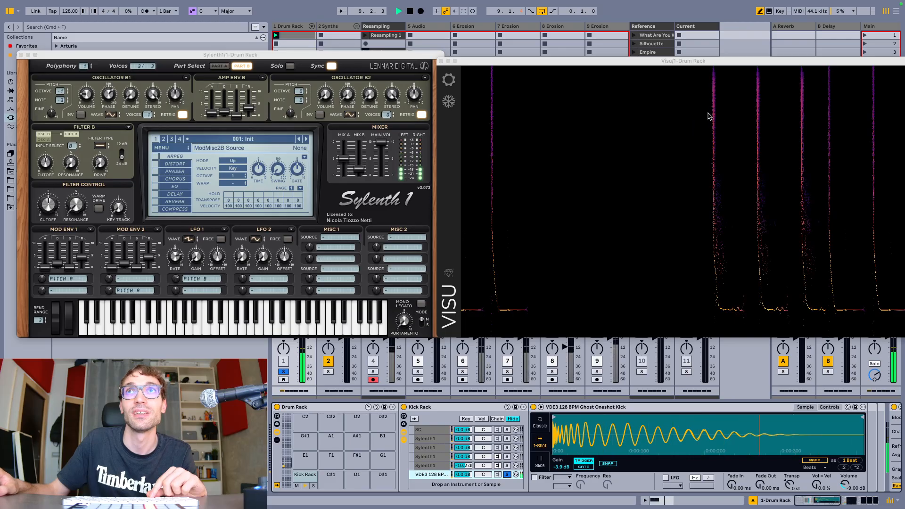
pyautogui.press('space')
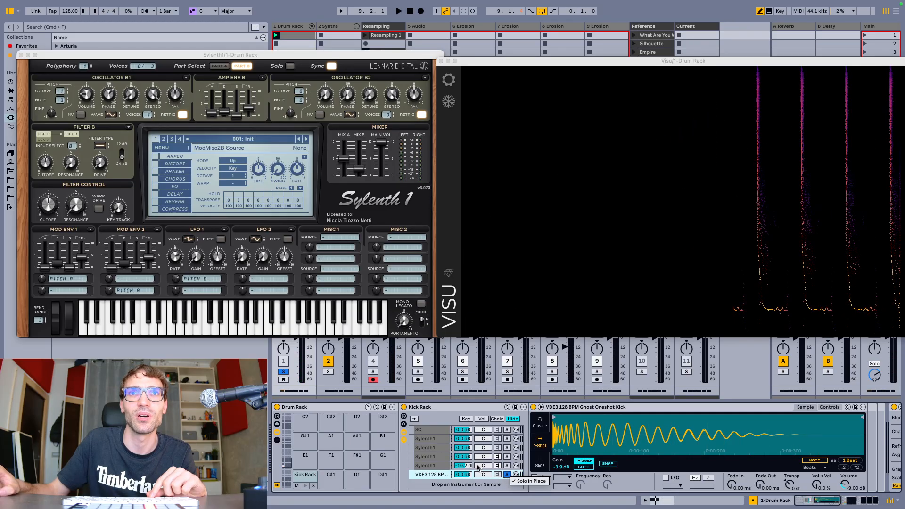
pyautogui.click(507, 475)
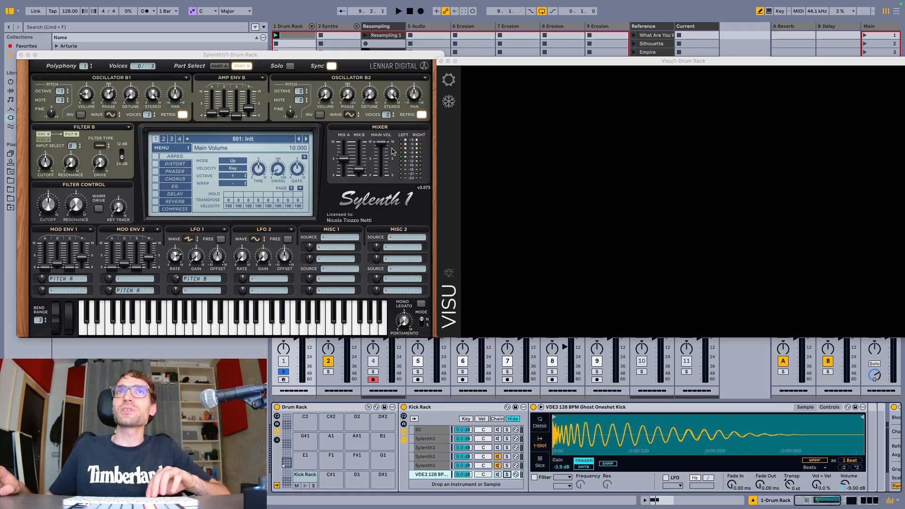
# - Close the Visu and Sylenth1 plug-in windows and select the fourth Sylenth1 chain in the Kick Rack
pyautogui.click(442, 61)
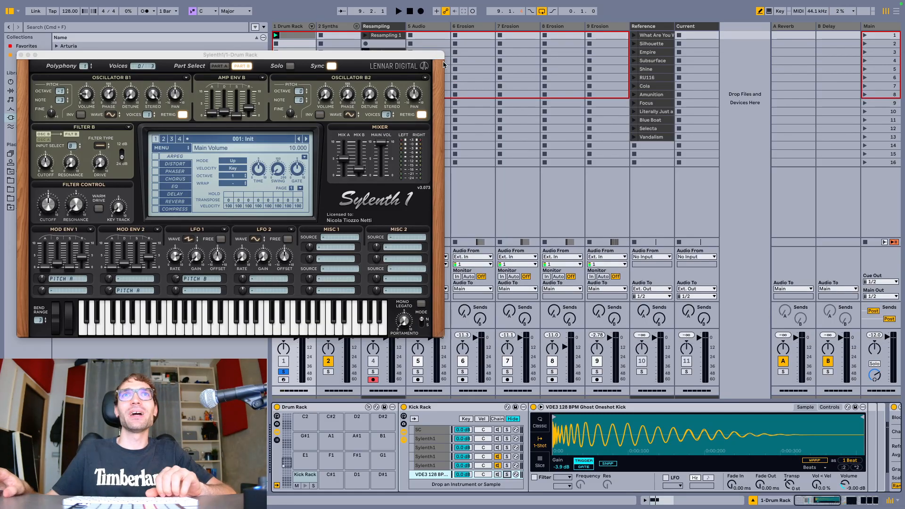
pyautogui.click(21, 56)
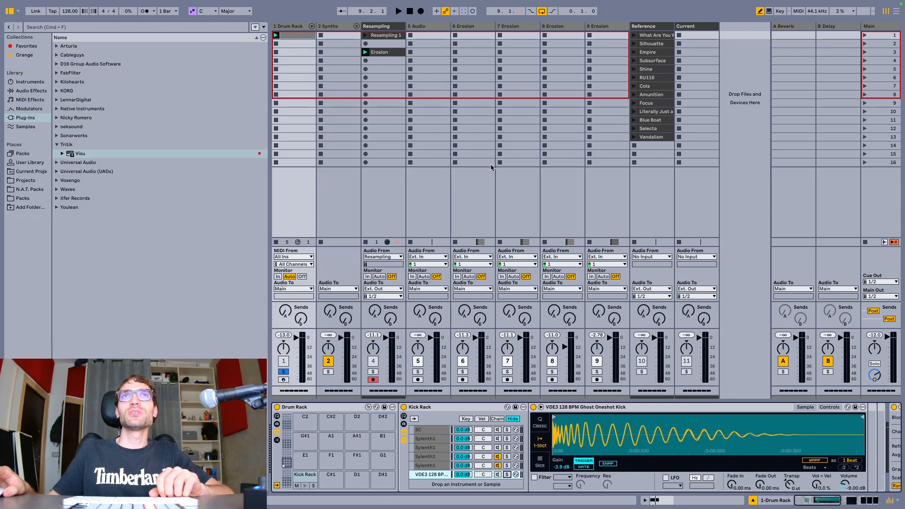
pyautogui.click(433, 466)
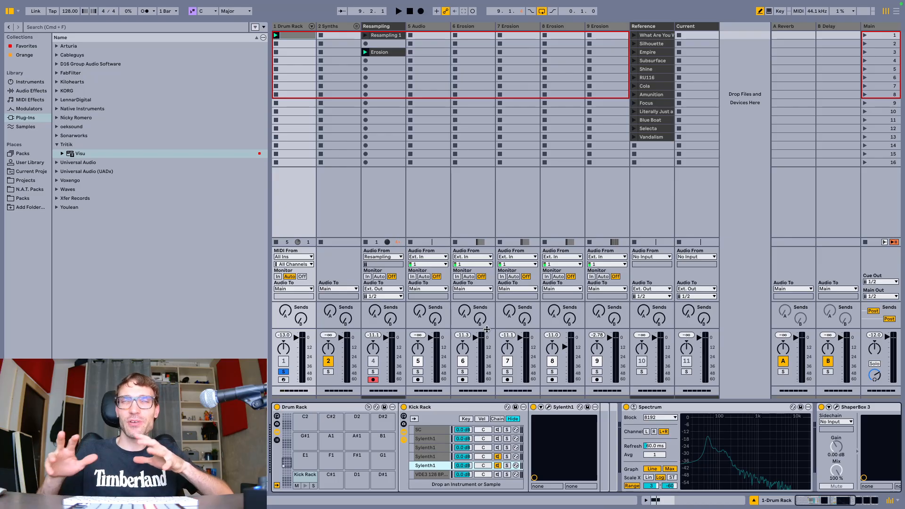
# - Select the Resampling track's empty slot in scene 5 and set the global launch quantization to 1/4
pyautogui.click(379, 69)
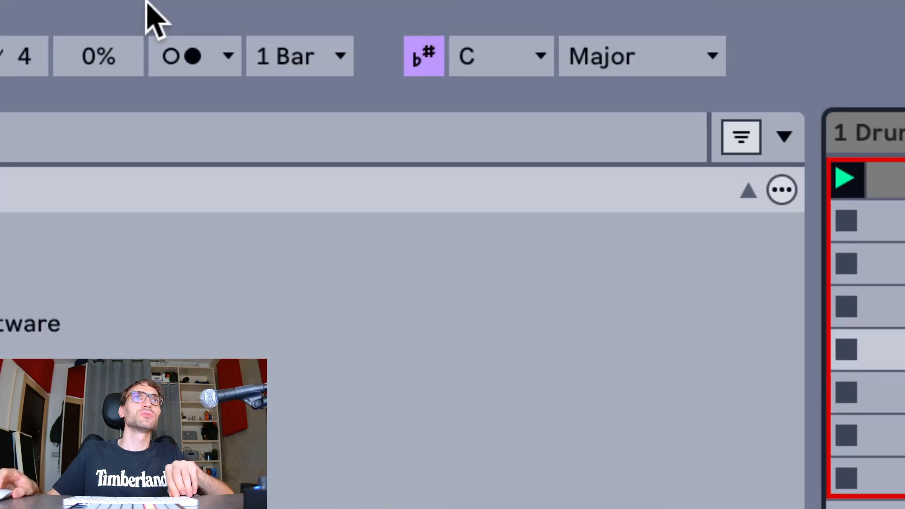
pyautogui.press('super+8')
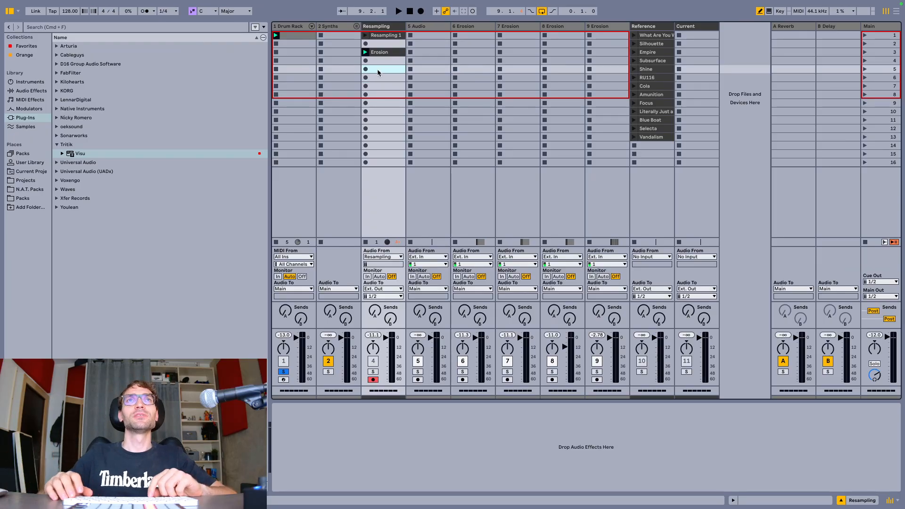
# - Record the playing kick into the Resampling track's scene 5 slot, stop playback and open the recorded clip
pyautogui.press('space')
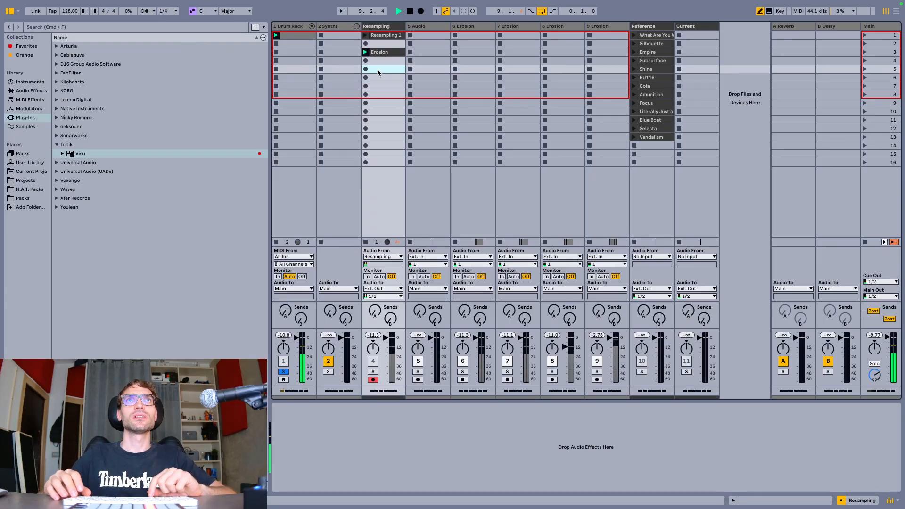
pyautogui.press('Return')
pyautogui.press('Return')
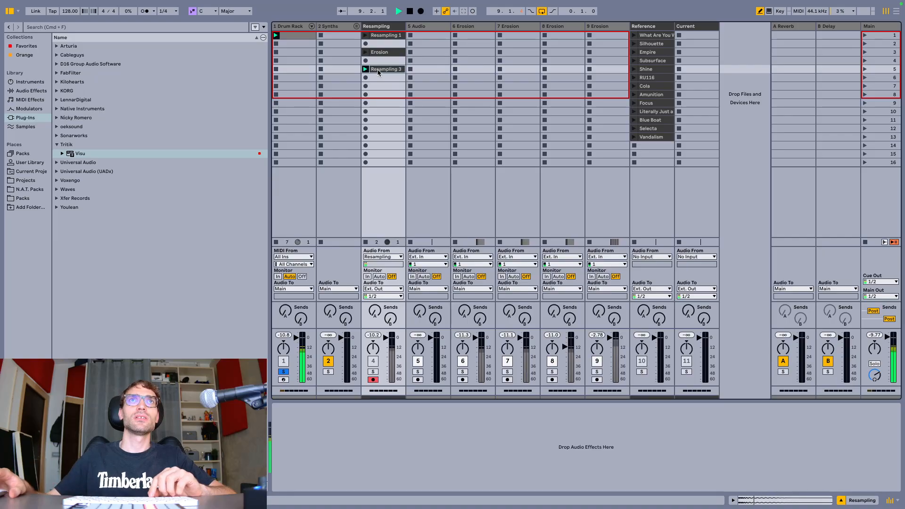
pyautogui.press('space')
pyautogui.doubleClick(378, 71)
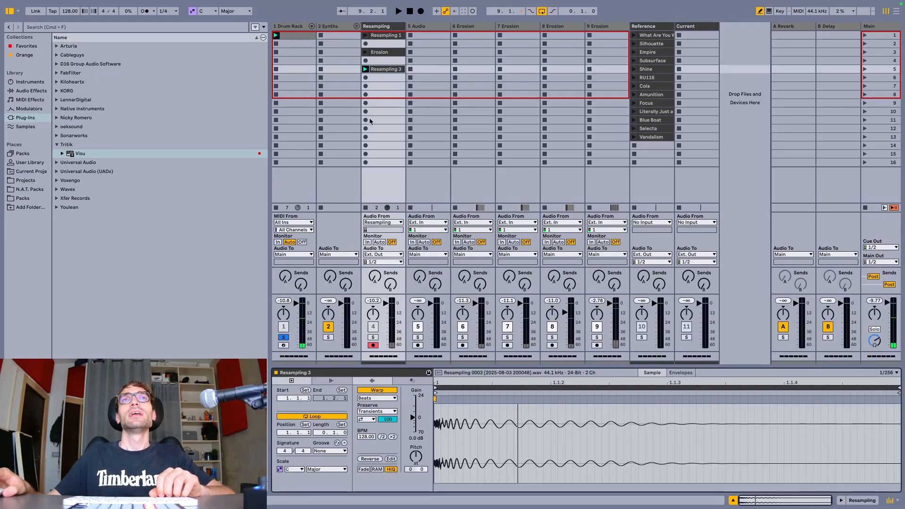
# - Insert an audio track below 8 Erosion in the Arrangement and paste the new resampled kick at 9.2
pyautogui.press('Tab')
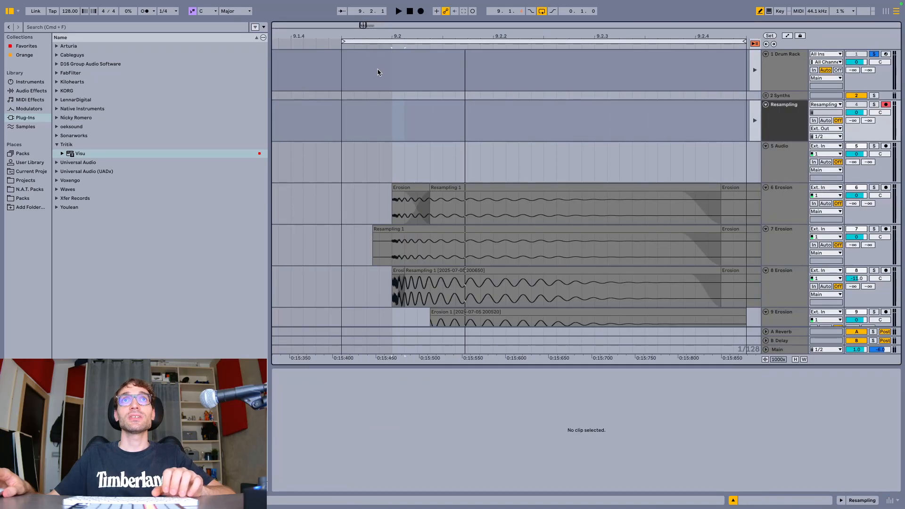
pyautogui.scroll(-5, 546, 145)
pyautogui.click(782, 168)
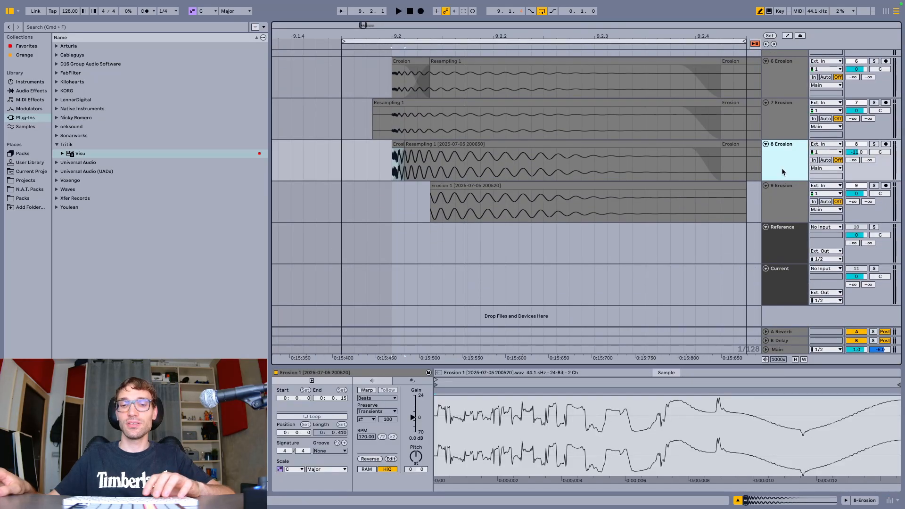
pyautogui.press('super+t')
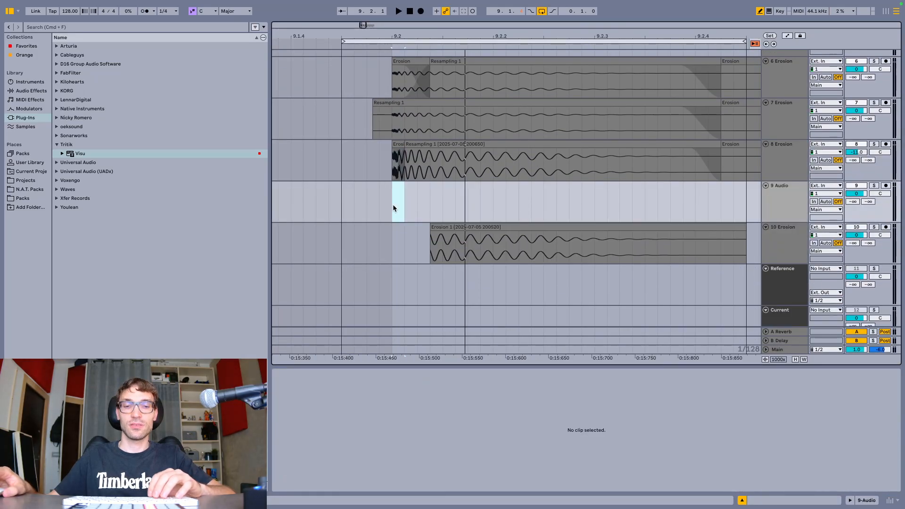
pyautogui.press('super+v')
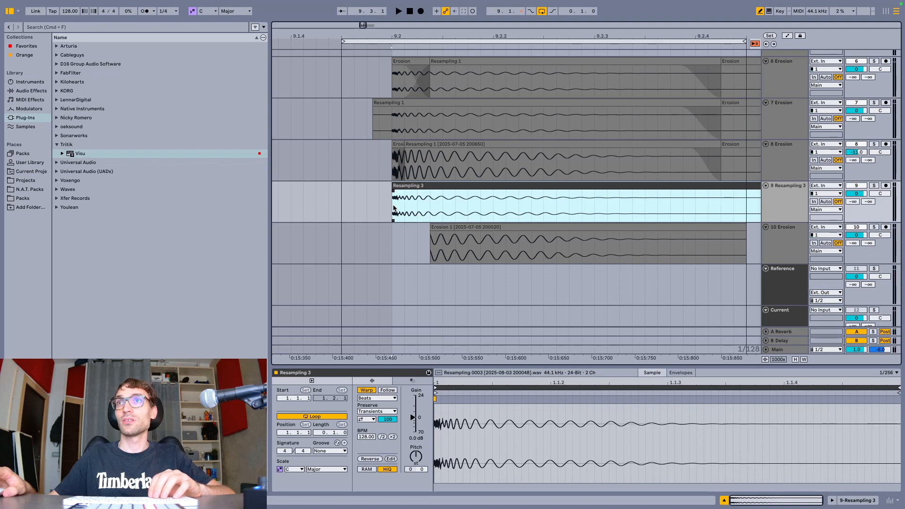
# - Consolidate the pasted kick clip on track 9 and reset its clip gain to 0 dB
pyautogui.click(856, 194)
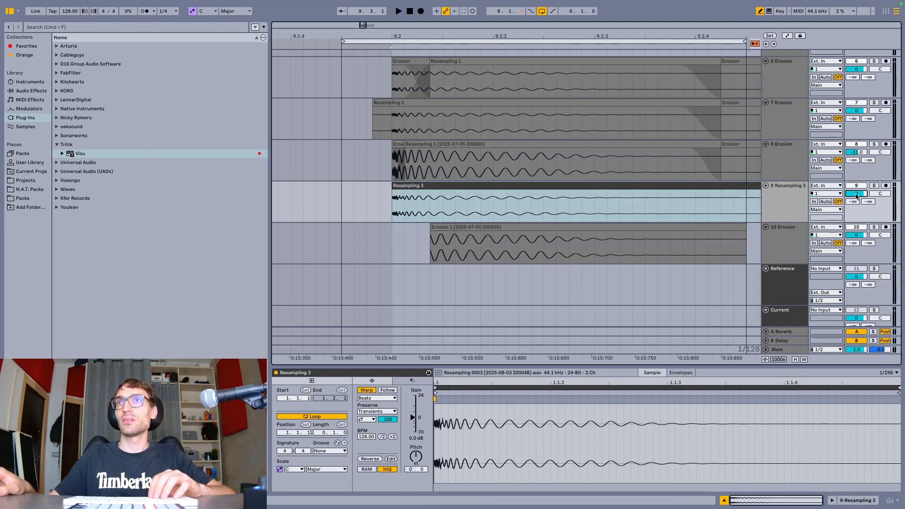
pyautogui.click(475, 185)
pyautogui.press('super+j')
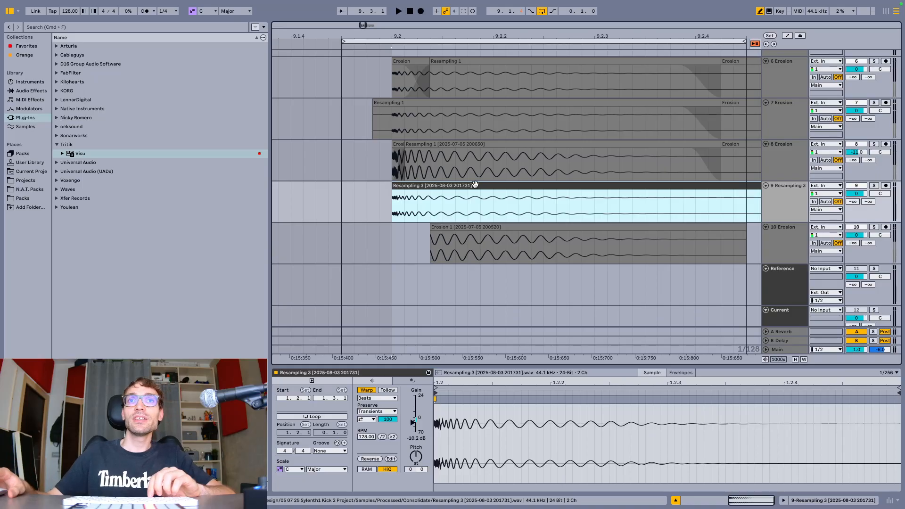
pyautogui.click(415, 423)
pyautogui.press('Delete')
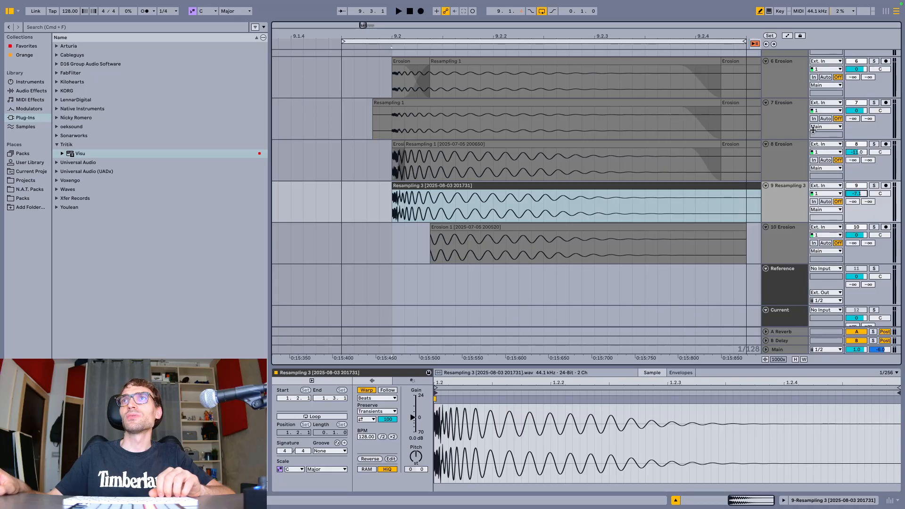
# - Play and solo track 9, and lower its volume to -12.6 dB
pyautogui.scroll(-1, 830, 151)
pyautogui.press('space')
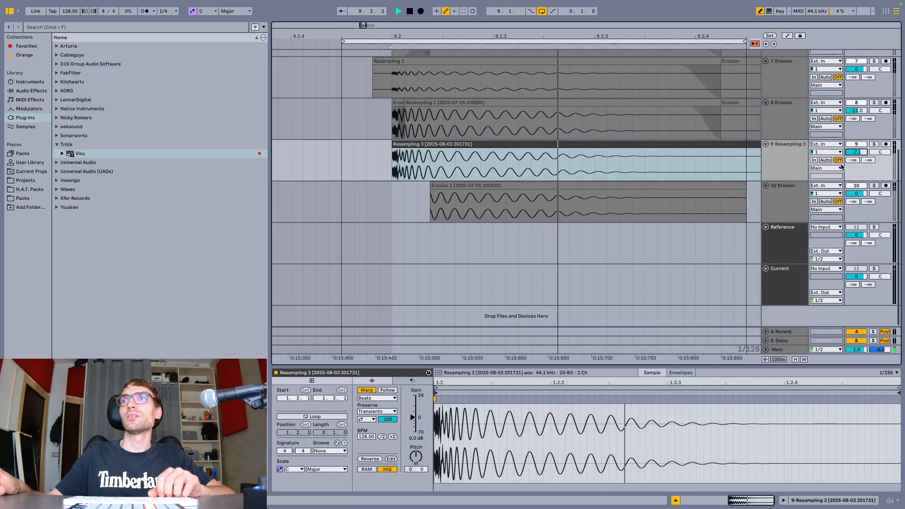
pyautogui.press('s')
pyautogui.moveTo(856, 152); pyautogui.dragTo(856, 161)
pyautogui.press('space')
# - Insert an empty audio track below track 9, the resampled kick track
pyautogui.click(785, 156)
pyautogui.press('super+t')
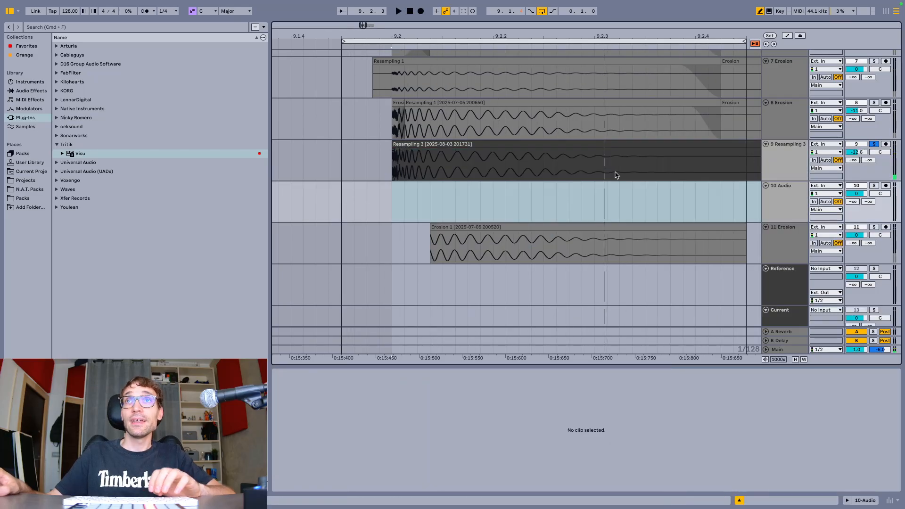
pyautogui.scroll(2, 519, 188)
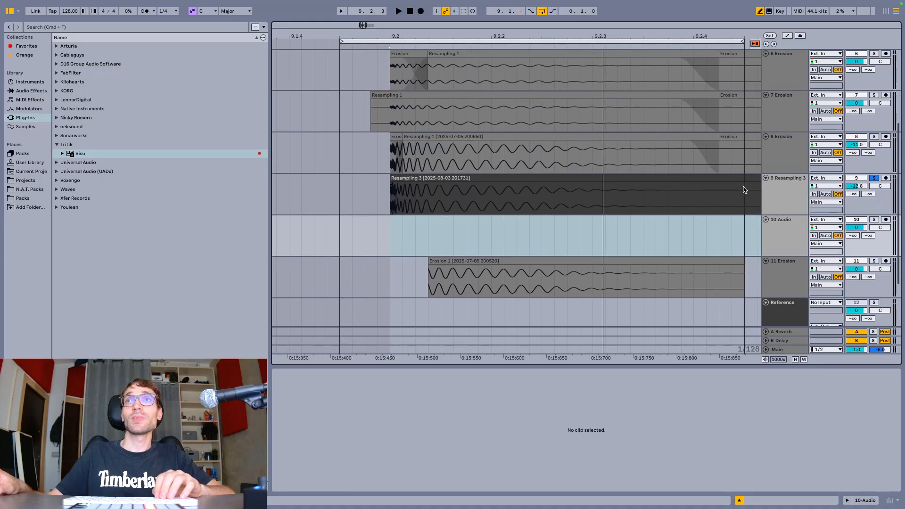
pyautogui.rightClick(743, 189)
pyautogui.press('Escape')
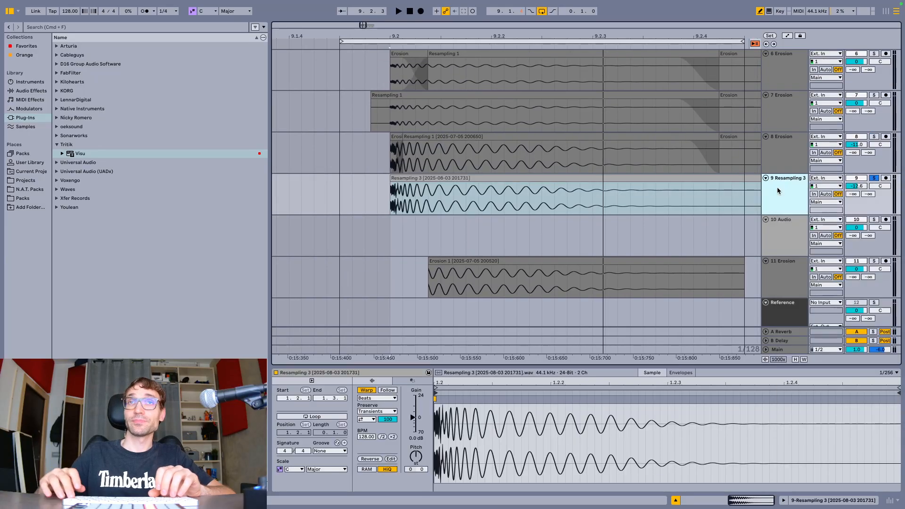
# - Place VDE3 128 BPM Ghost Oneshot Kick from Packs on audio track 10 at 9.2 and compare its waveform with the resampled kick above
pyautogui.click(21, 190)
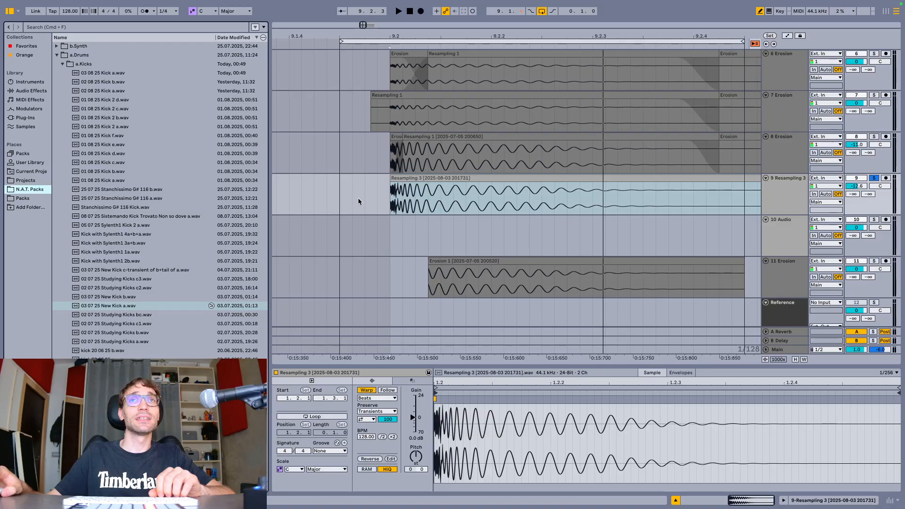
pyautogui.click(21, 198)
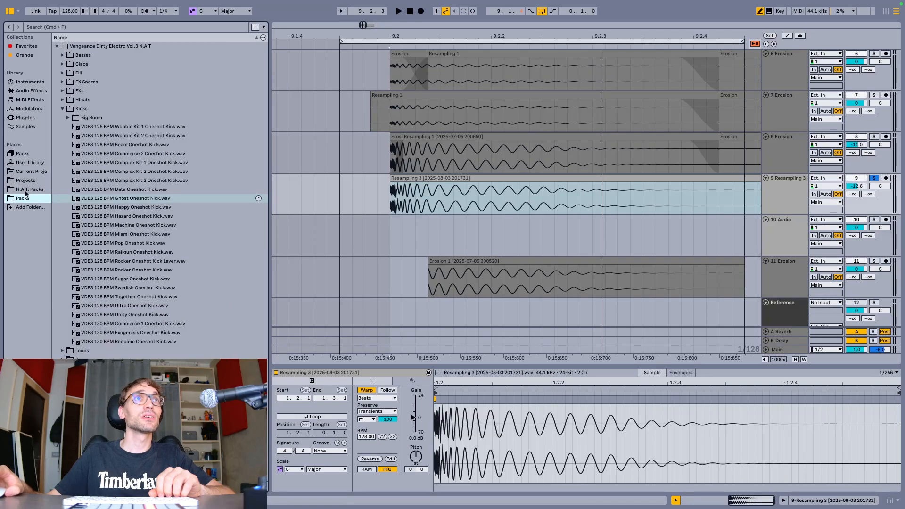
pyautogui.moveTo(125, 198); pyautogui.dragTo(418, 236)
pyautogui.scroll(3, 418, 236)
pyautogui.scroll(-3, 330, 229)
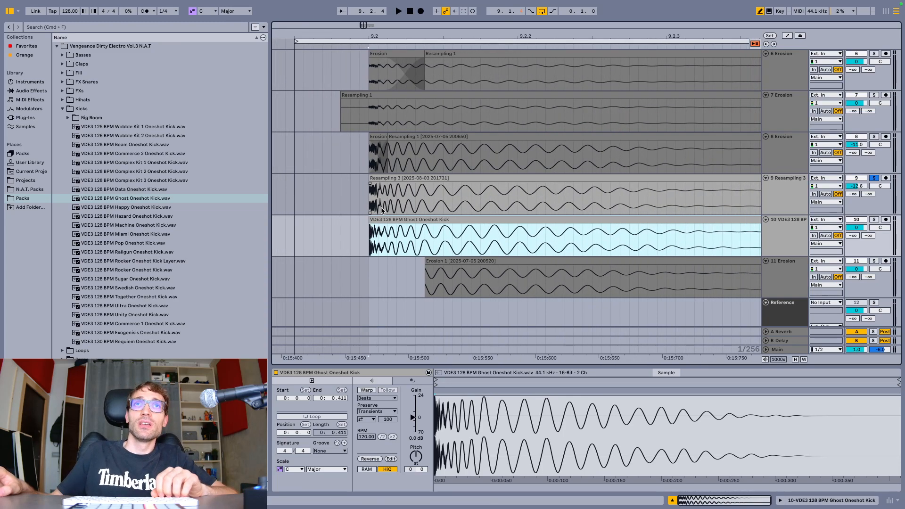
pyautogui.click(409, 206)
pyautogui.scroll(3, 396, 206)
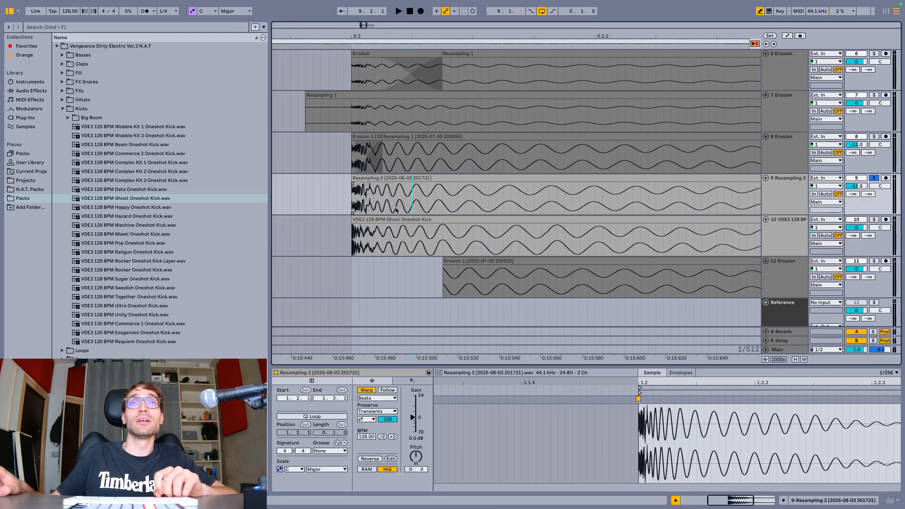
pyautogui.scroll(-2, 396, 209)
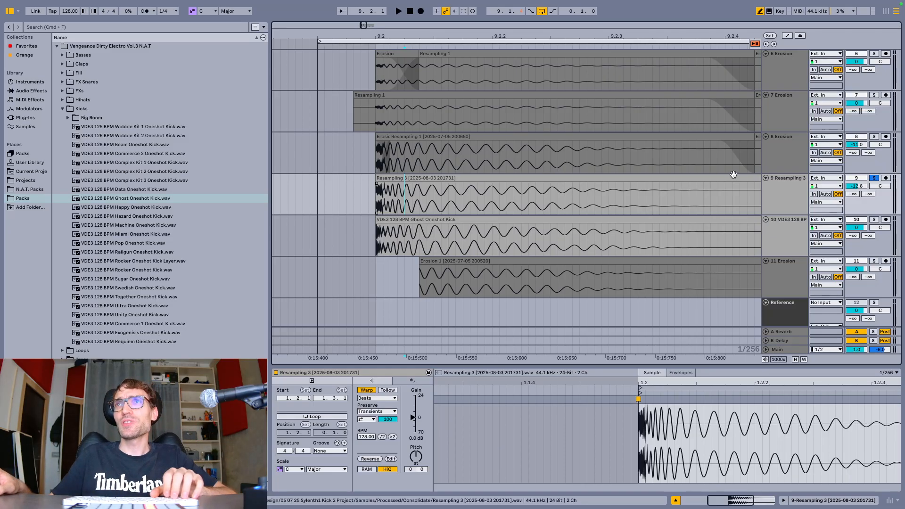
# - Return to Session View, solo the Drum Rack track and open the Sylenth1 window of the Kick Rack's fourth Sylenth1 chain
pyautogui.press('Tab')
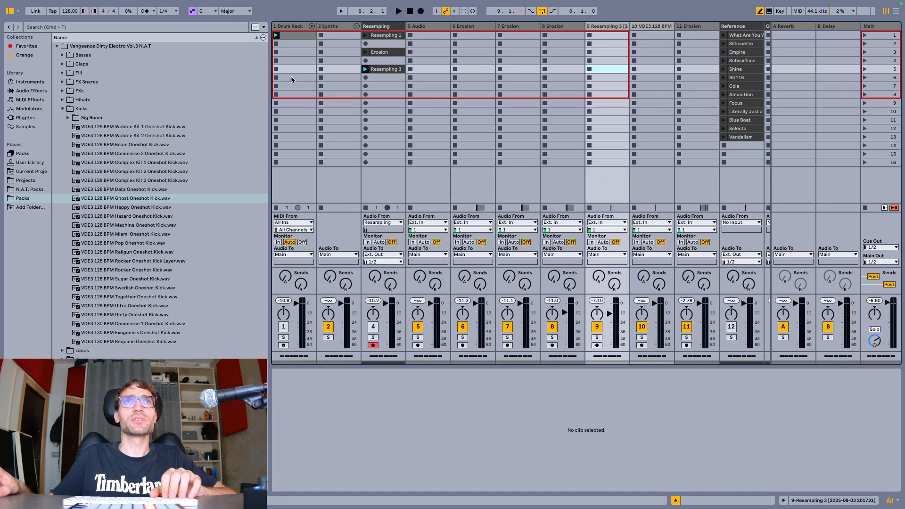
pyautogui.click(283, 338)
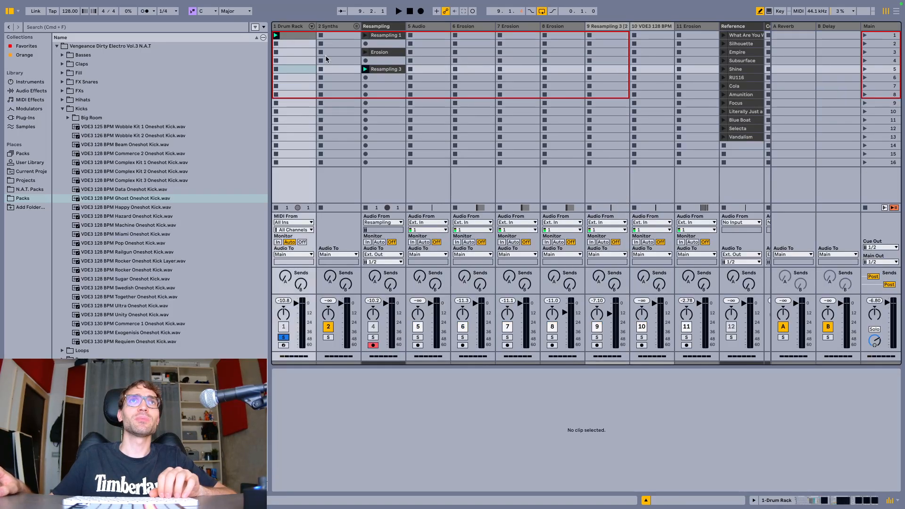
pyautogui.click(292, 34)
pyautogui.click(476, 458)
pyautogui.press('super+d')
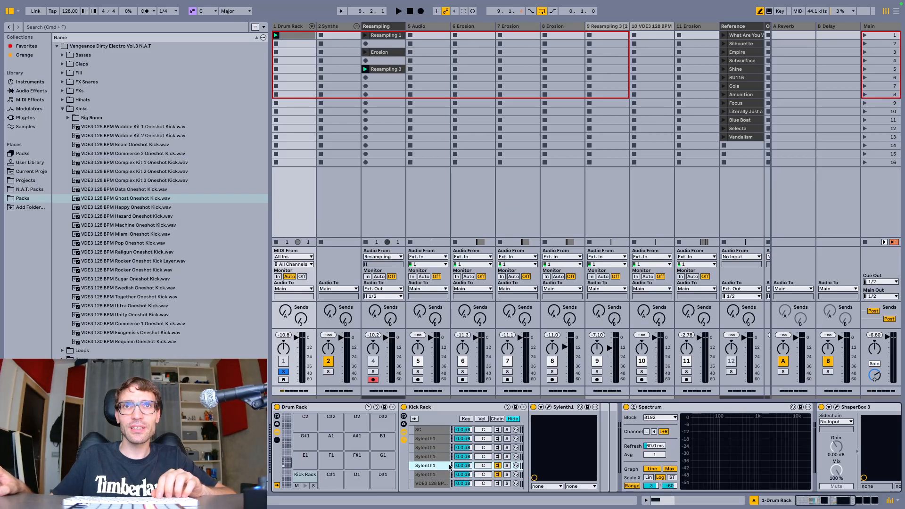
pyautogui.click(548, 408)
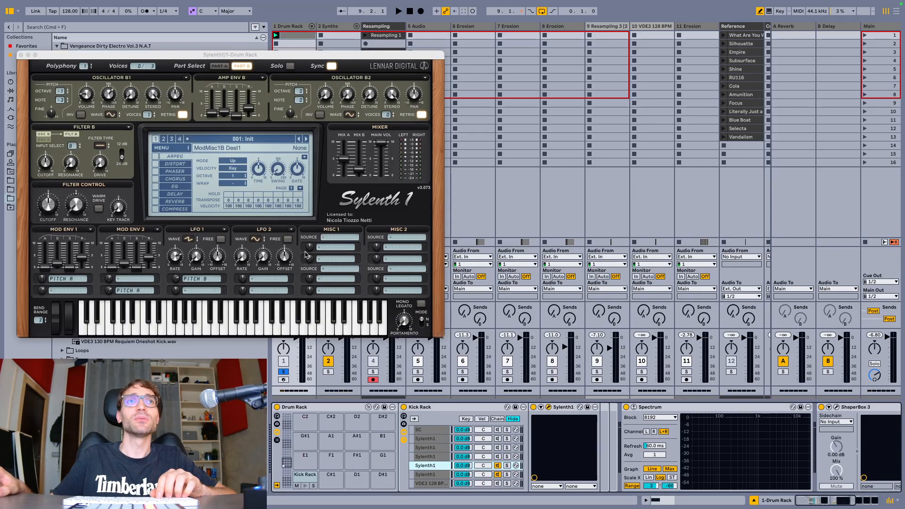
# - While playing the kick, set Mod Env 2's second destination amount, Pitch A, to 2.535, and close Sylenth1
pyautogui.press('space')
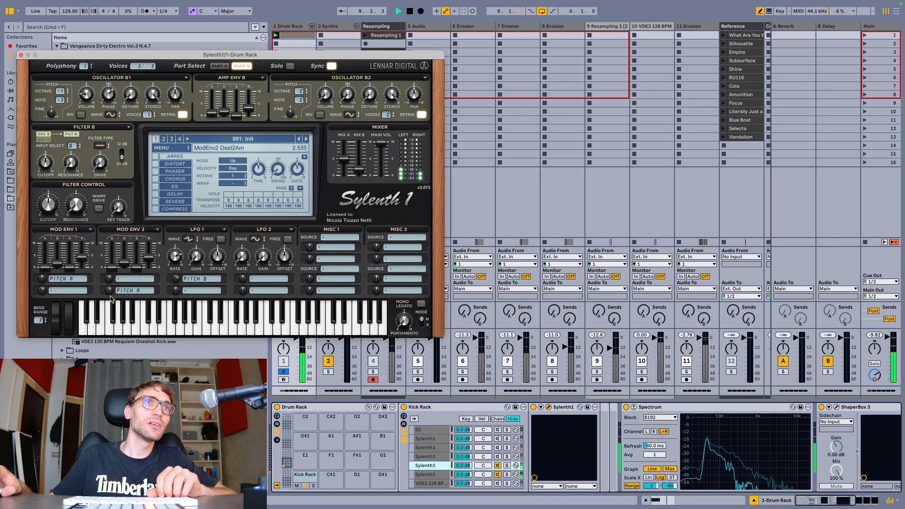
pyautogui.press('space')
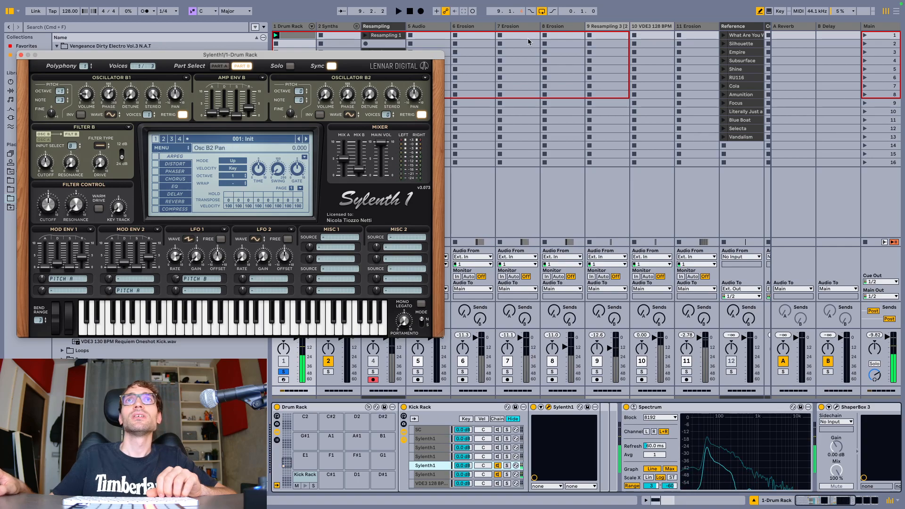
pyautogui.moveTo(381, 58); pyautogui.dragTo(394, 131)
# - Record the adjusted kick into the Resampling track's scene 7 slot and stop playback
pyautogui.click(375, 86)
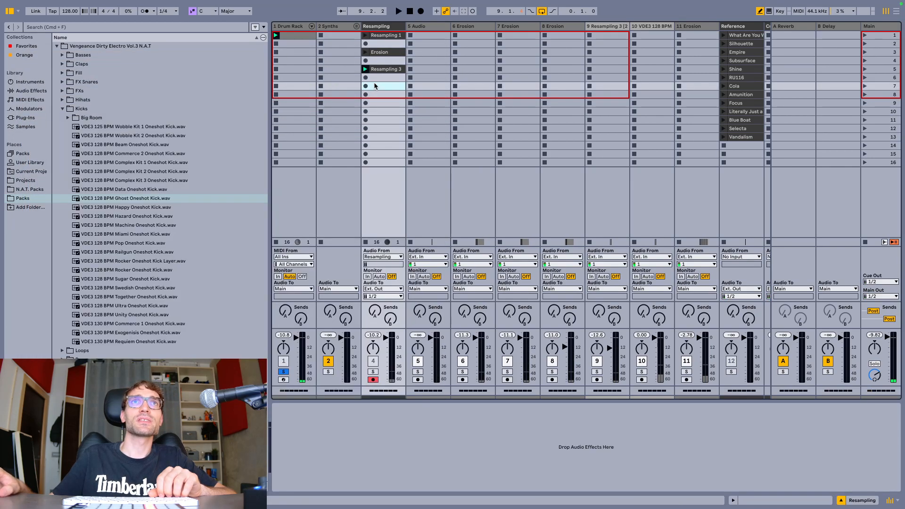
pyautogui.press('space')
pyautogui.press('Return')
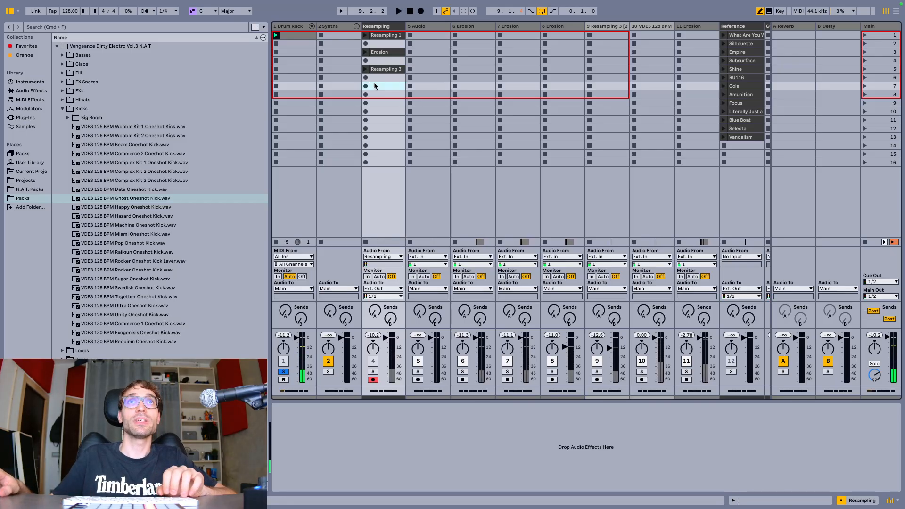
# - Duplicate track 9 in the Arrangement, replace the duplicate's clip with the newly recorded kick and consolidate it
pyautogui.press('Tab')
pyautogui.scroll(-3, 613, 165)
pyautogui.click(781, 191)
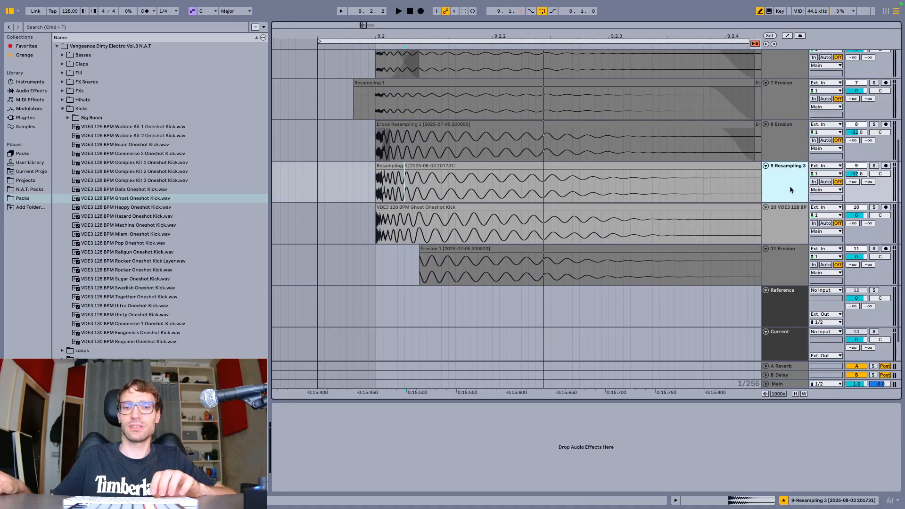
pyautogui.press('super+d')
pyautogui.click(382, 206)
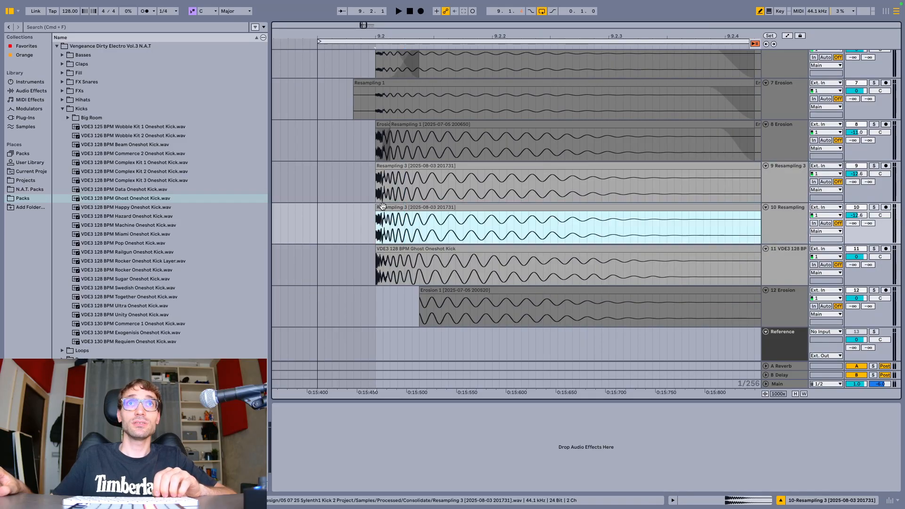
pyautogui.press('super+j')
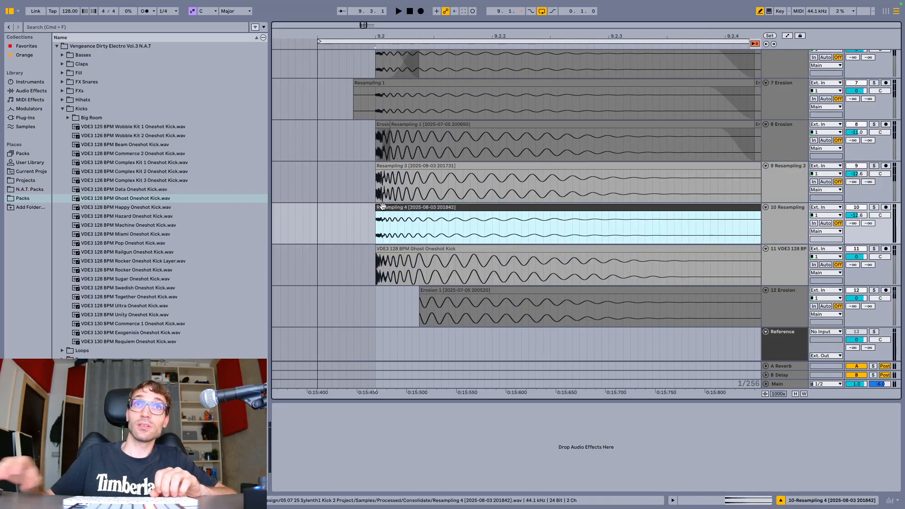
# - Reset the Resampling 4 clip's gain to 0 dB and compare its waveform with the Ghost Oneshot Kick below
pyautogui.rightClick(774, 224)
pyautogui.press('Escape')
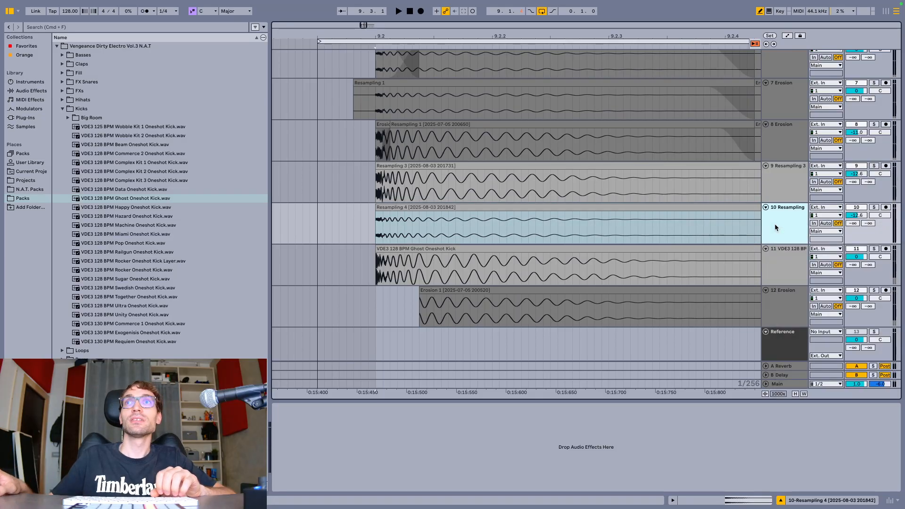
pyautogui.doubleClick(595, 219)
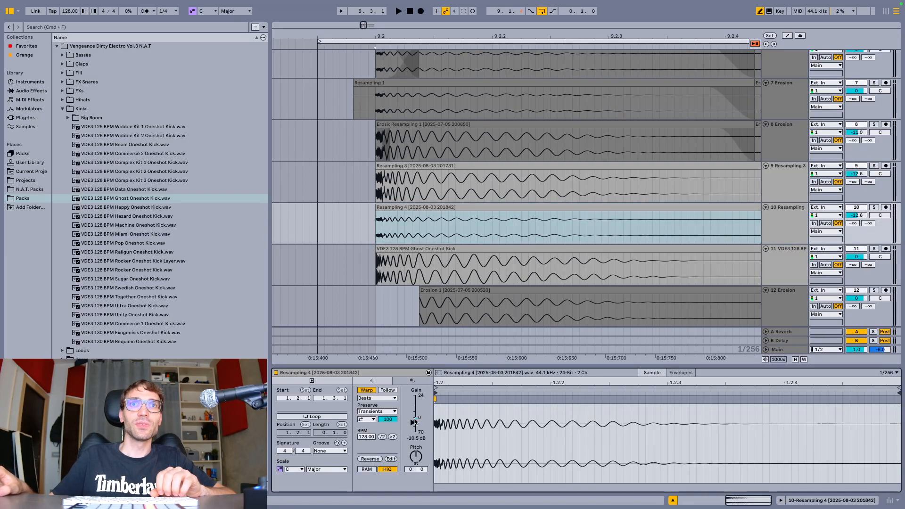
pyautogui.doubleClick(414, 423)
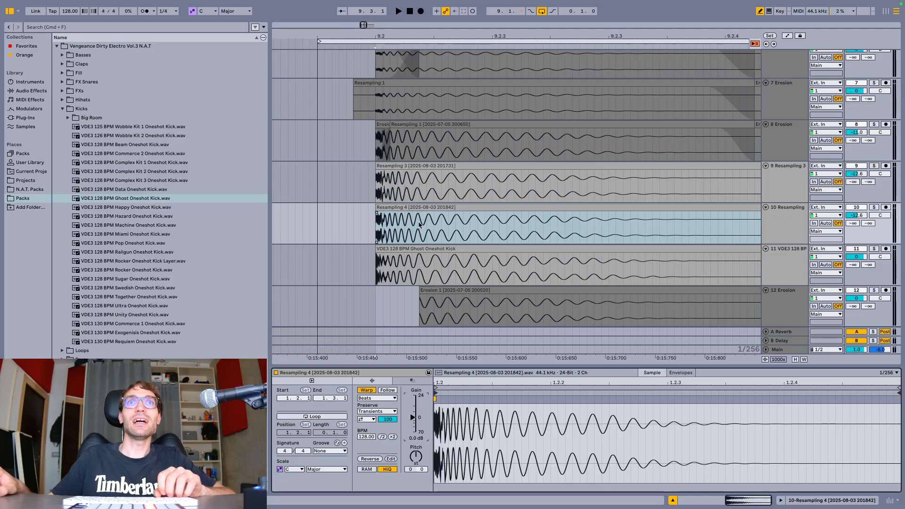
pyautogui.scroll(5, 419, 219)
pyautogui.scroll(3, 421, 228)
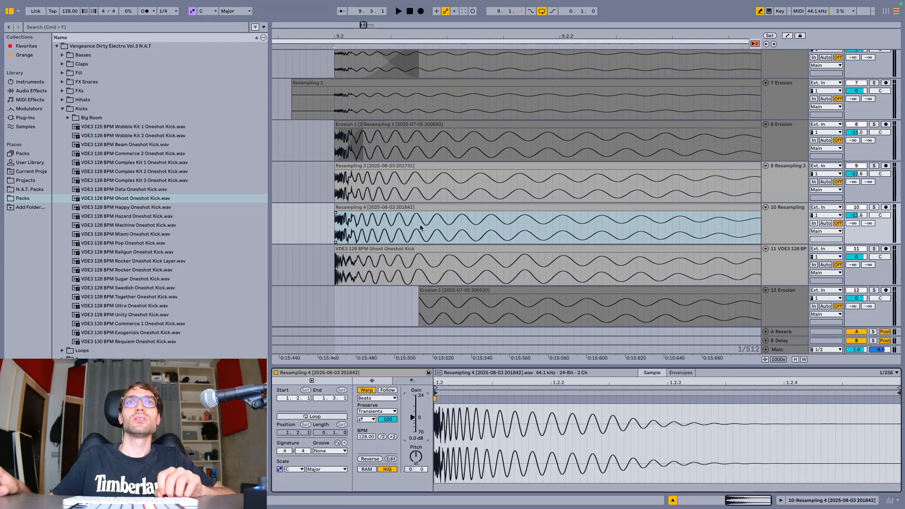
pyautogui.scroll(-8, 421, 228)
pyautogui.scroll(3, 421, 228)
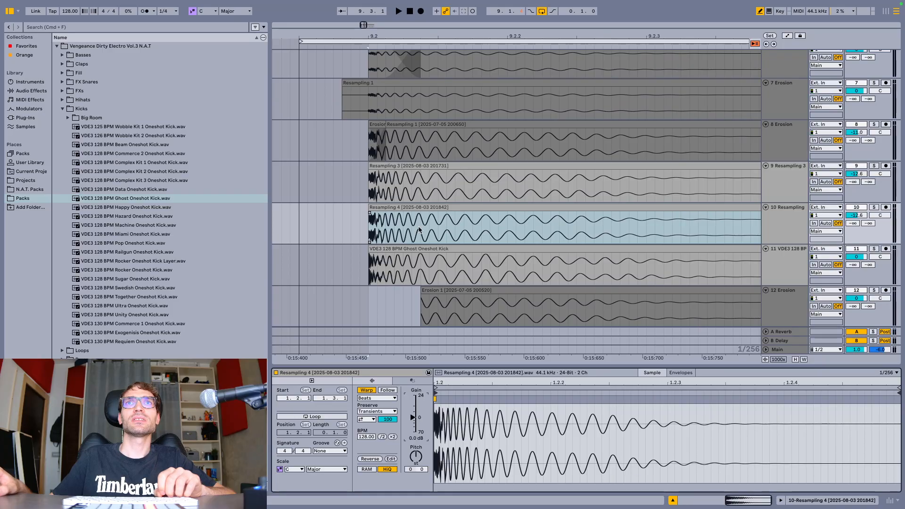
# - Select the early cycles of the Resampling 4 clip and compare them with the Ghost Oneshot Kick
pyautogui.scroll(2, 419, 229)
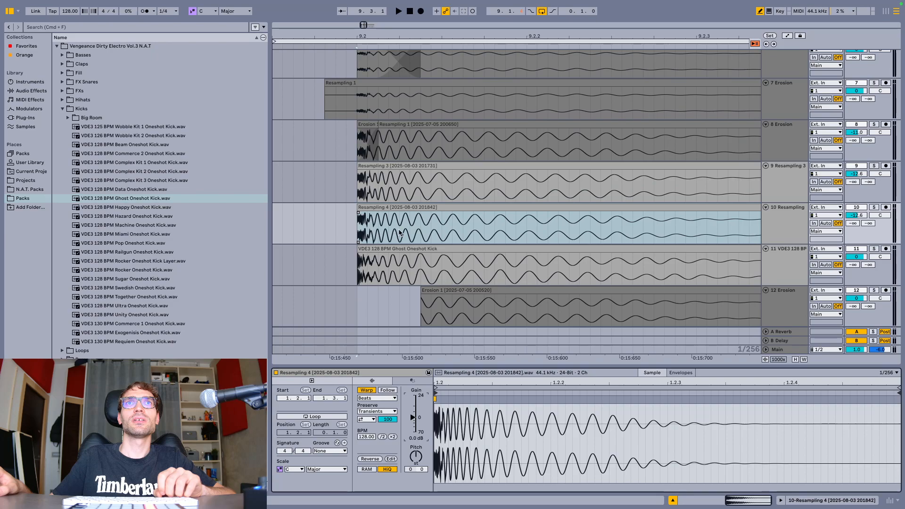
pyautogui.scroll(-2, 399, 232)
pyautogui.moveTo(387, 232); pyautogui.dragTo(400, 233)
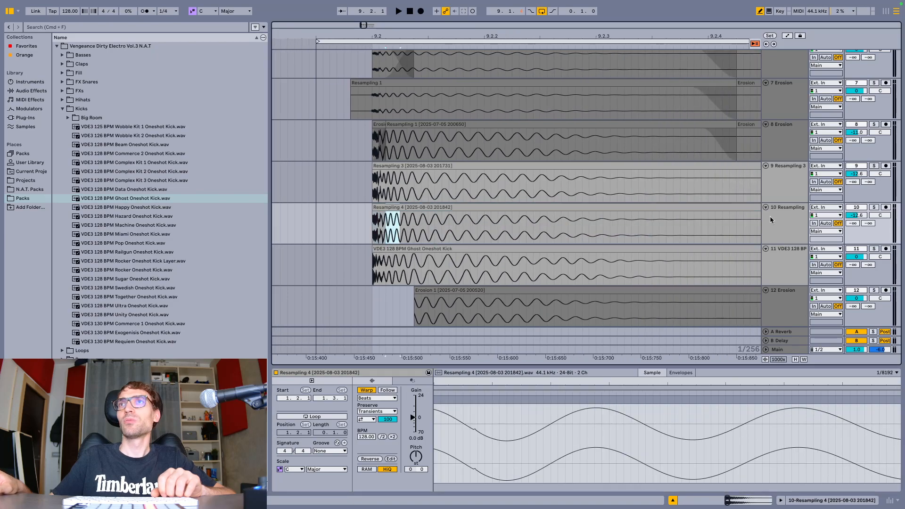
# - Reopen the Drum Rack's Sylenth1 and, while playing the kick, set Mod Env 2's decay to 2.937
pyautogui.press('Tab')
pyautogui.click(294, 28)
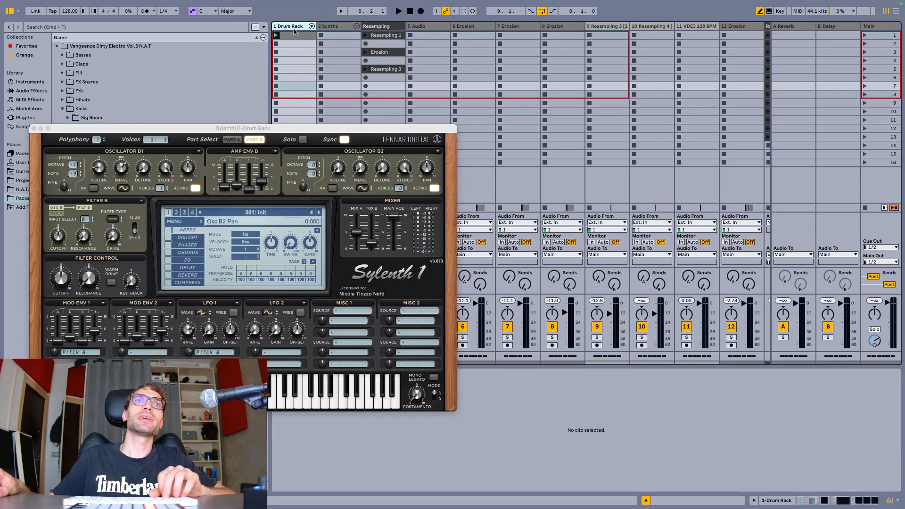
pyautogui.moveTo(265, 128); pyautogui.dragTo(479, 100)
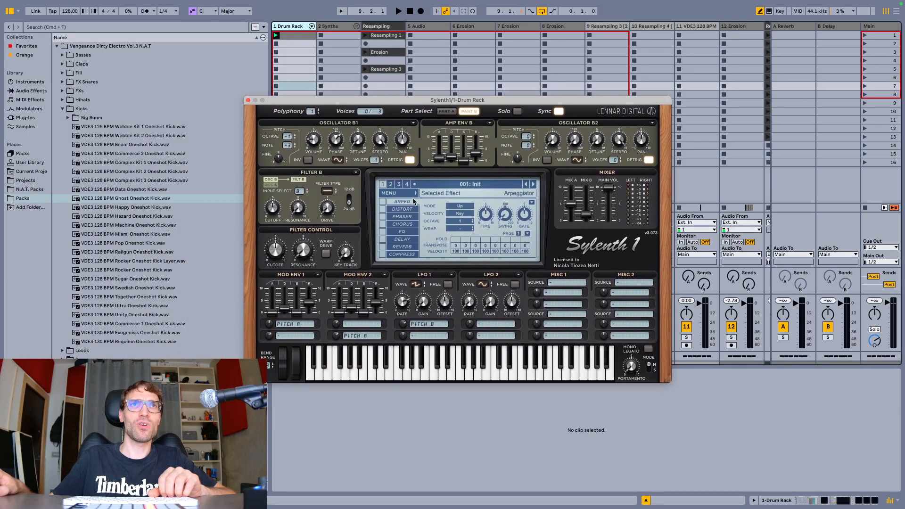
pyautogui.press('space')
pyautogui.moveTo(309, 101); pyautogui.dragTo(294, 87)
pyautogui.press('space')
pyautogui.click(285, 337)
pyautogui.press('space')
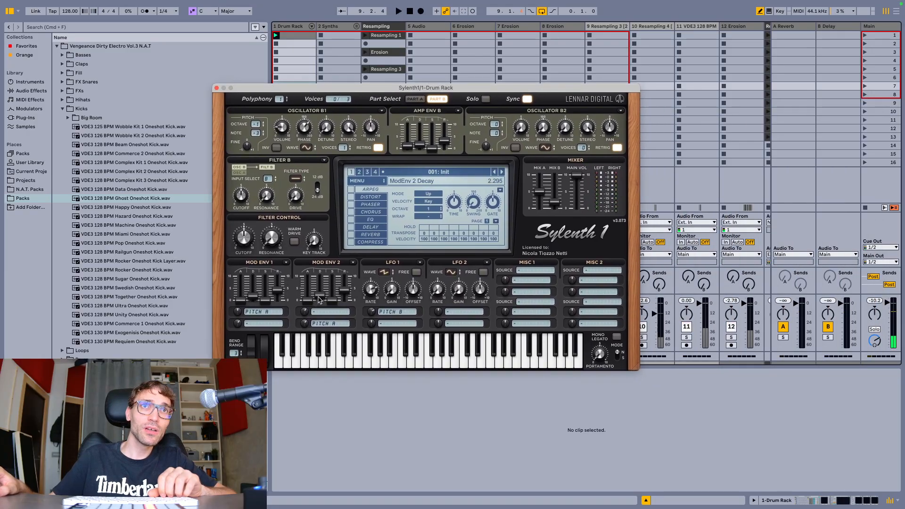
pyautogui.moveTo(322, 299); pyautogui.dragTo(319, 298)
pyautogui.press('space')
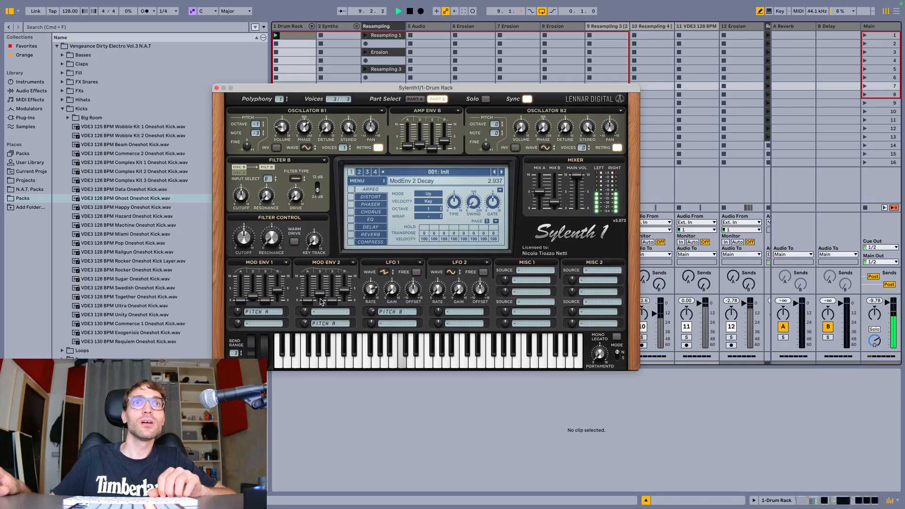
pyautogui.press('space')
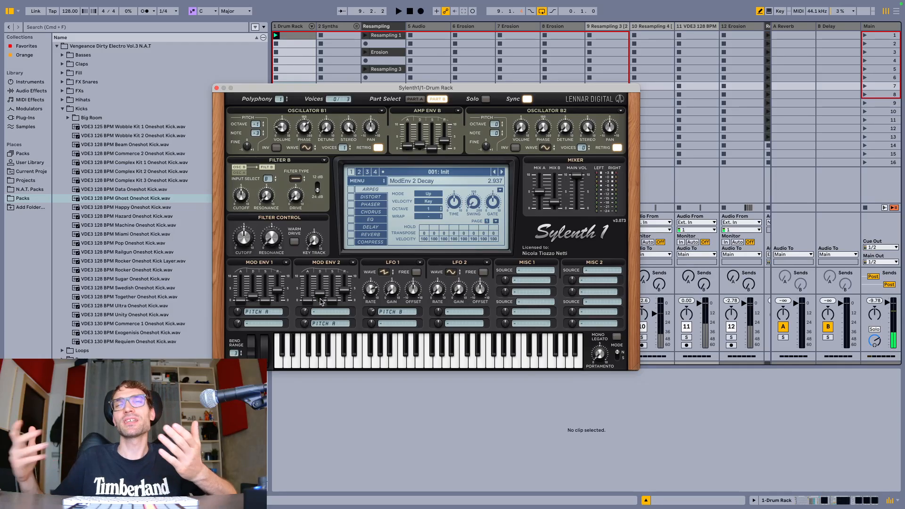
pyautogui.press('space')
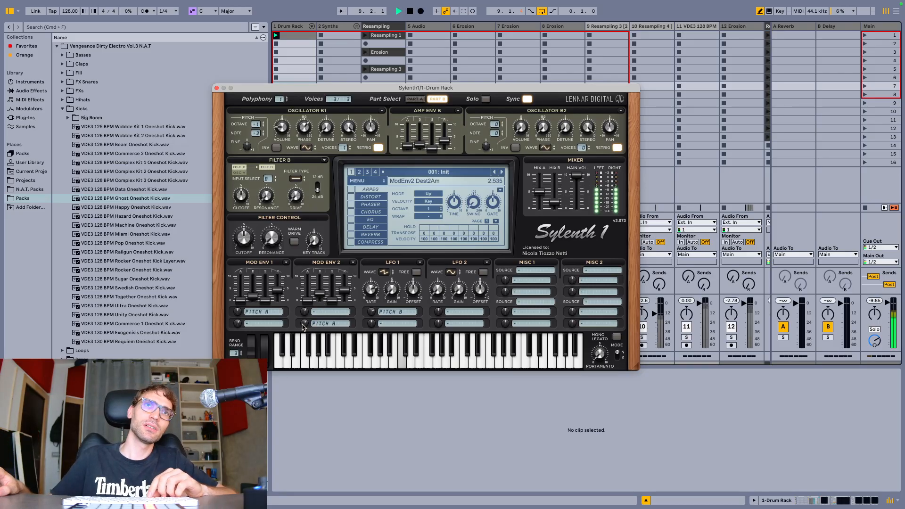
pyautogui.press('space')
# - Record the adjusted kick into the Resampling track's scene 7 slot, cut the new clip and return to the Arrangement
pyautogui.moveTo(344, 89); pyautogui.dragTo(342, 178)
pyautogui.click(388, 88)
pyautogui.press('space')
pyautogui.press('Return')
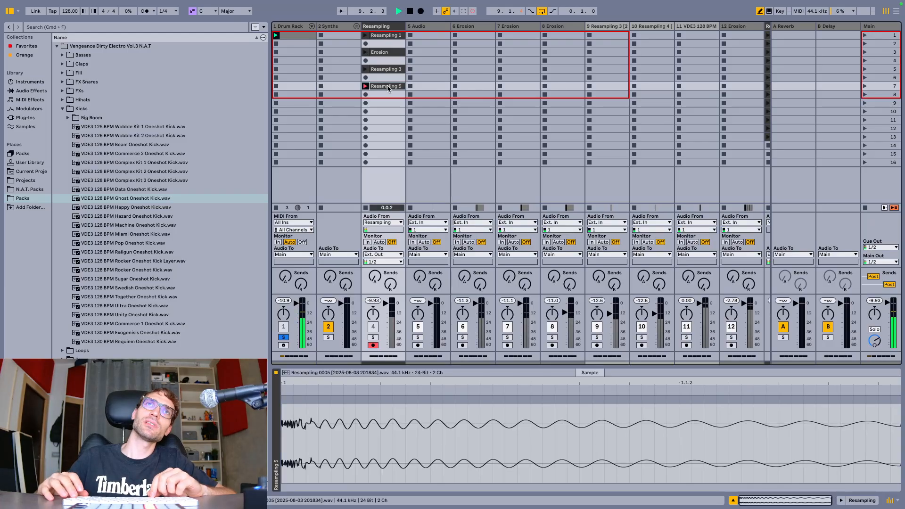
pyautogui.press('Return')
pyautogui.press('space')
pyautogui.press('super+z')
pyautogui.press('Tab')
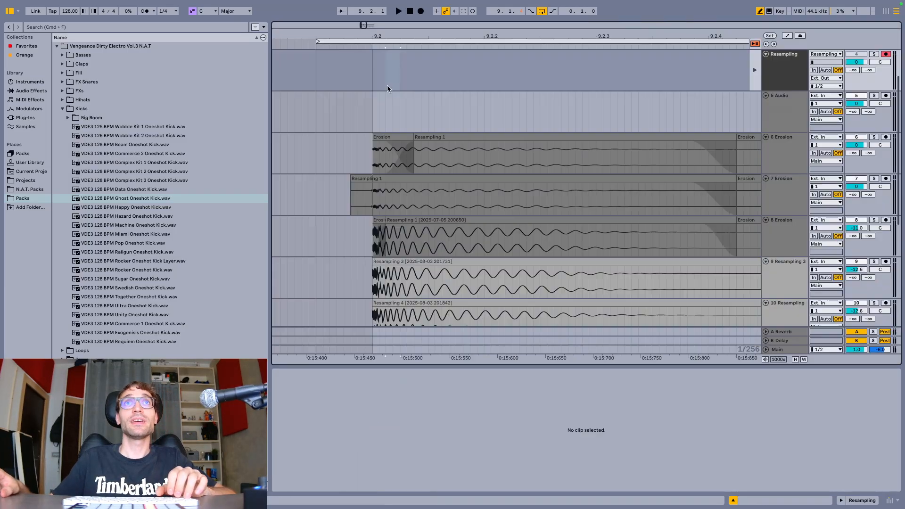
# - Duplicate track 10, replace the duplicate's clip with the newly recorded kick and consolidate it
pyautogui.click(789, 234)
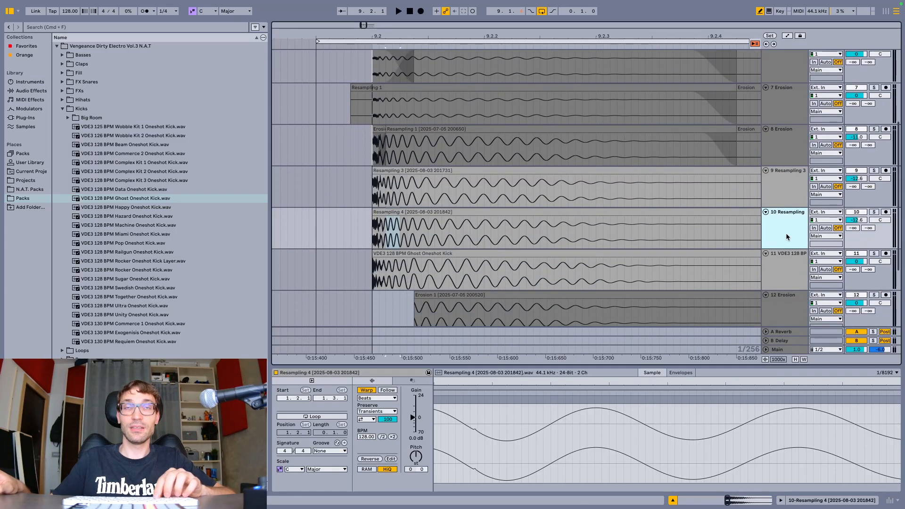
pyautogui.press('super+d')
pyautogui.click(386, 255)
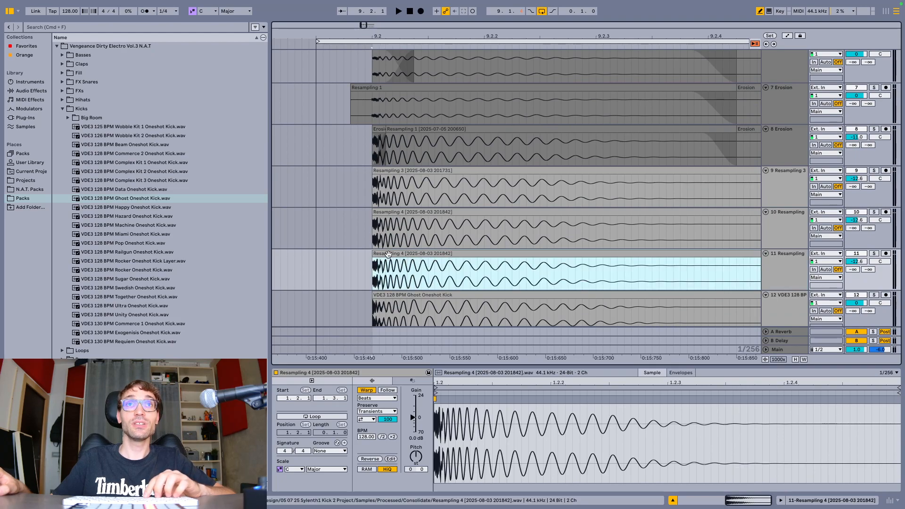
pyautogui.press('super+v')
pyautogui.press('super+j')
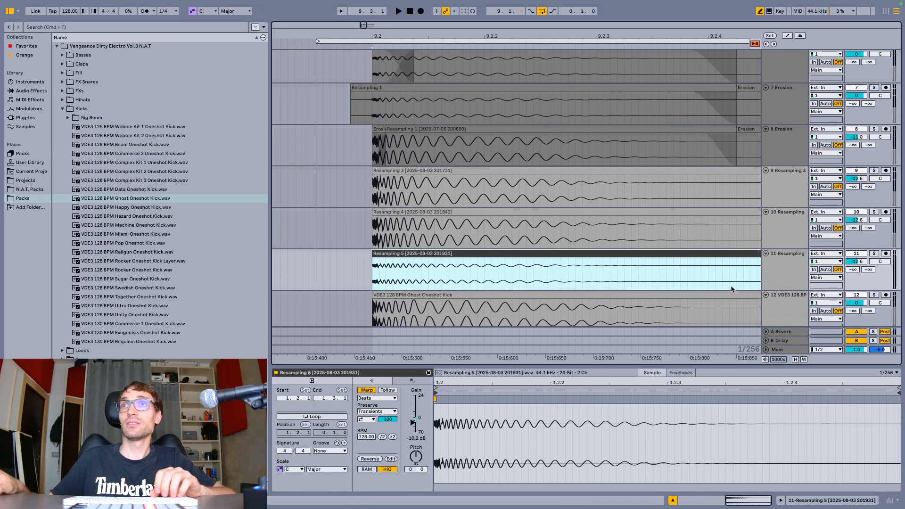
# - Reset the gain of the Resampling 5 clip on track 11 to 0 dB
pyautogui.rightClick(787, 274)
pyautogui.click(787, 274)
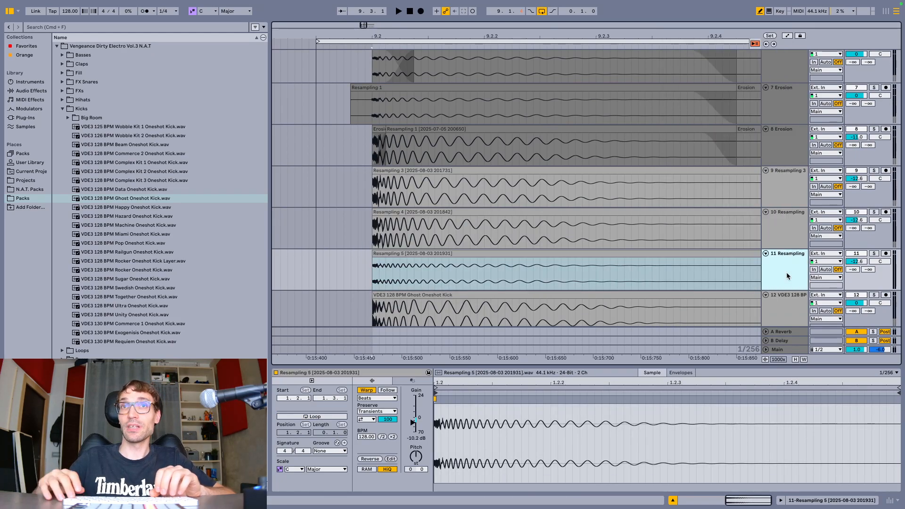
pyautogui.click(416, 438)
pyautogui.press('Delete')
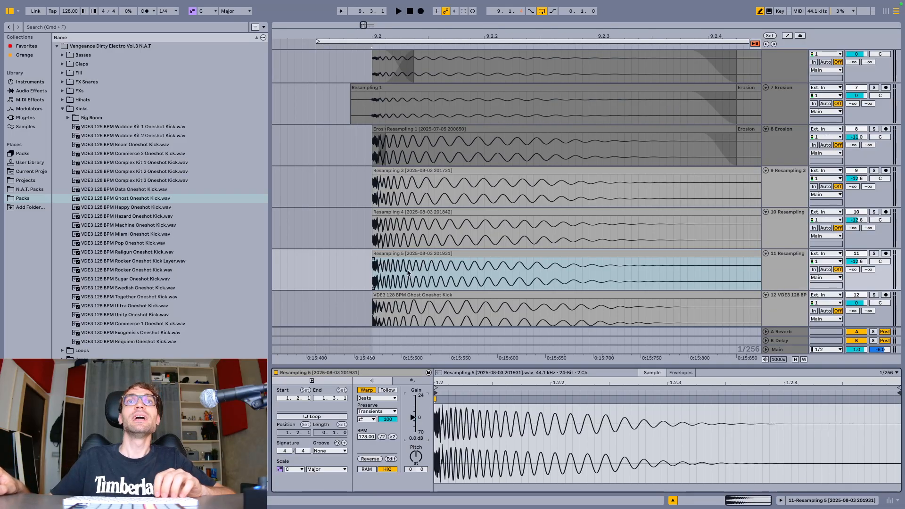
# - Examine the Ghost Oneshot Kick's early cycles and longer tail section against the Resampling 5 waveform
pyautogui.scroll(5, 409, 274)
pyautogui.scroll(-3, 409, 273)
pyautogui.click(383, 250)
pyautogui.moveTo(333, 206)
pyautogui.mouseDown()
pyautogui.moveTo(419, 207)
pyautogui.moveTo(410, 208)
pyautogui.mouseUp()
pyautogui.click(338, 251)
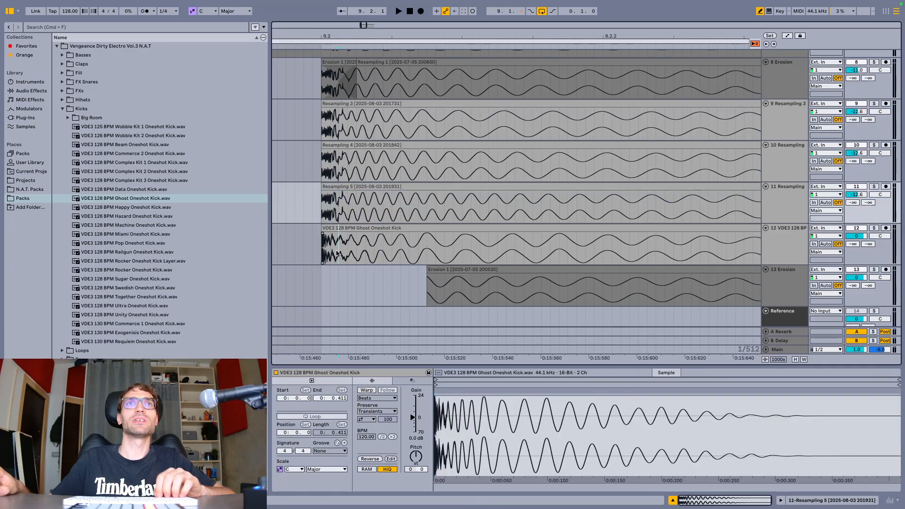
pyautogui.moveTo(338, 254); pyautogui.dragTo(404, 250)
pyautogui.scroll(-2, 409, 230)
pyautogui.scroll(-2, 408, 231)
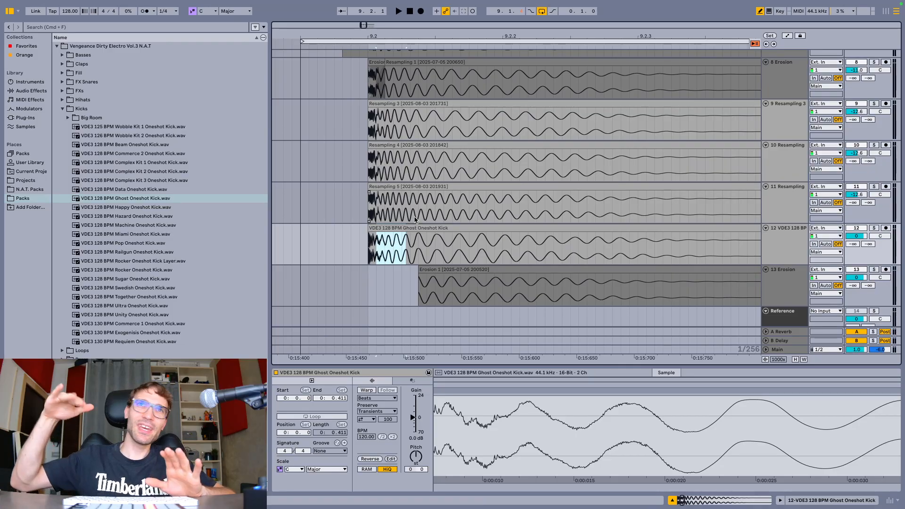
pyautogui.moveTo(411, 244); pyautogui.dragTo(570, 249)
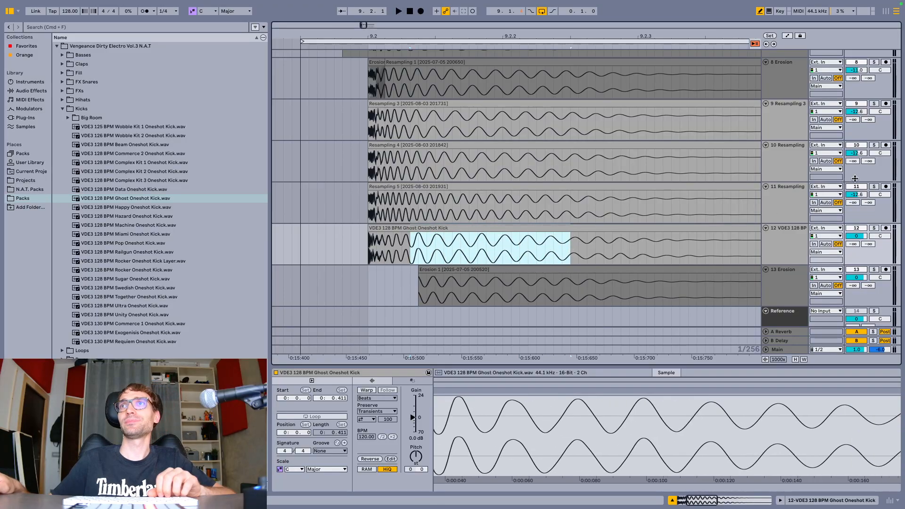
# - Solo track 11 to play the Resampling 5 kick and set the Ghost kick track's volume to -12 dB
pyautogui.click(874, 187)
pyautogui.press('space')
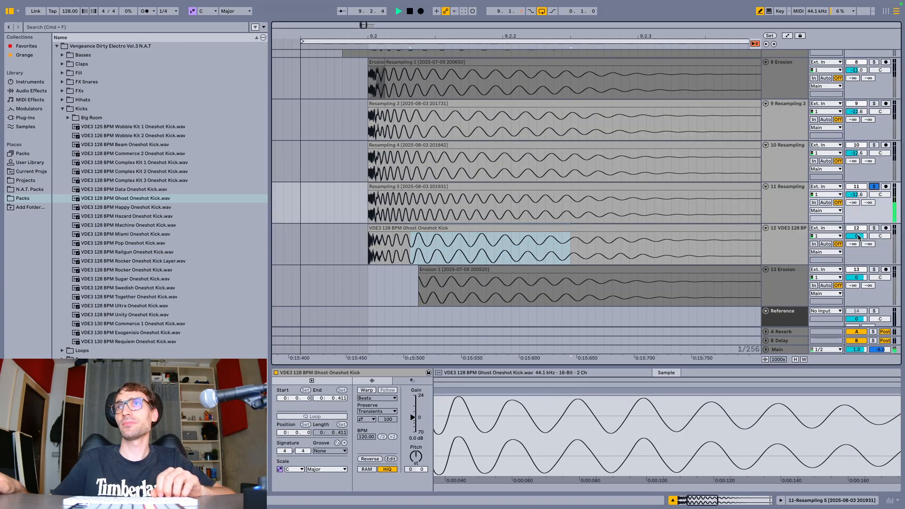
pyautogui.write('-12')
pyautogui.press('Return')
pyautogui.scroll(-1, 858, 237)
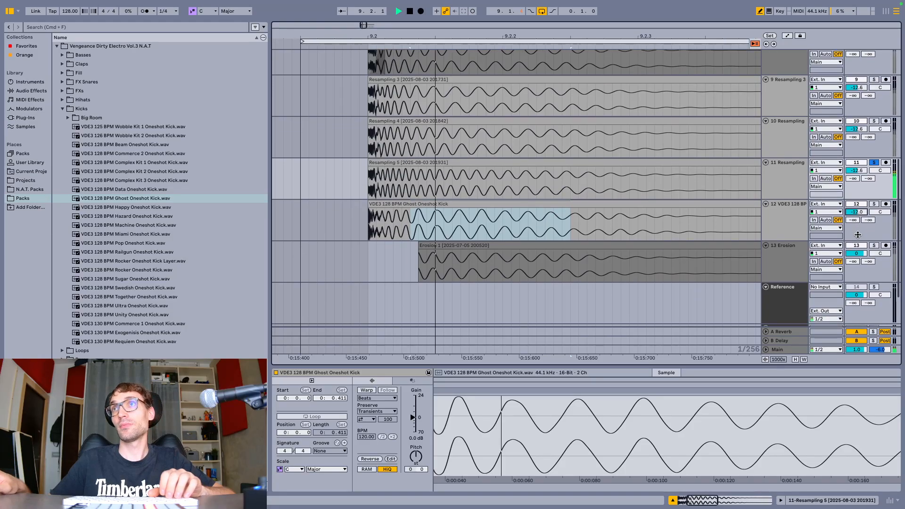
pyautogui.press('space')
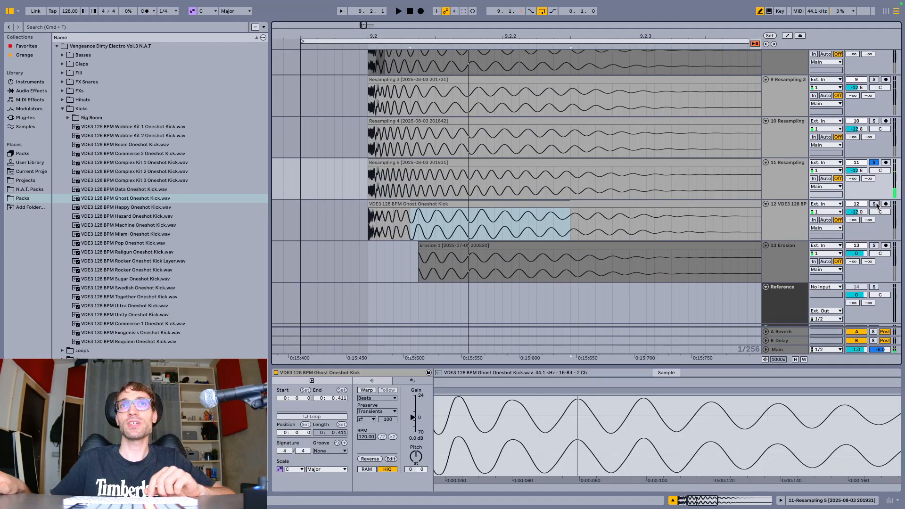
# - Solo track 12 and listen to the Ghost Oneshot Kick on its own
pyautogui.click(875, 204)
pyautogui.press('space')
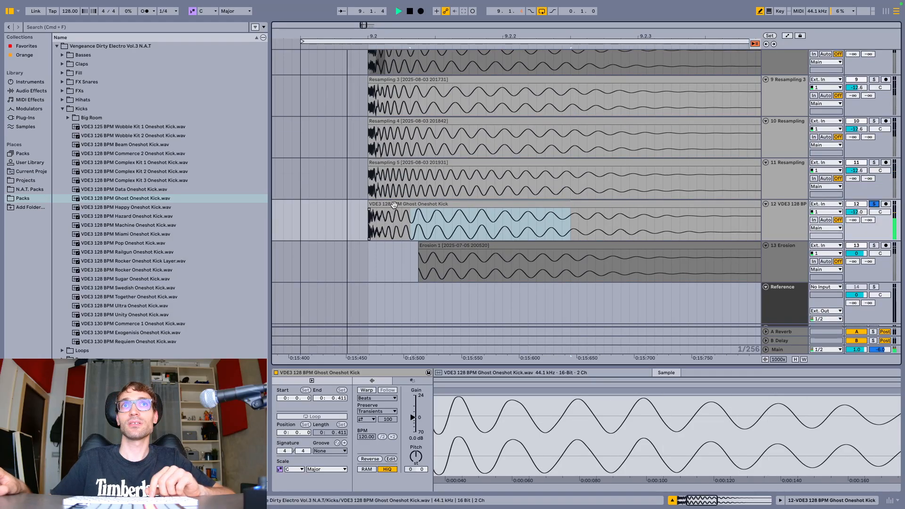
pyautogui.click(352, 216)
pyautogui.press('space')
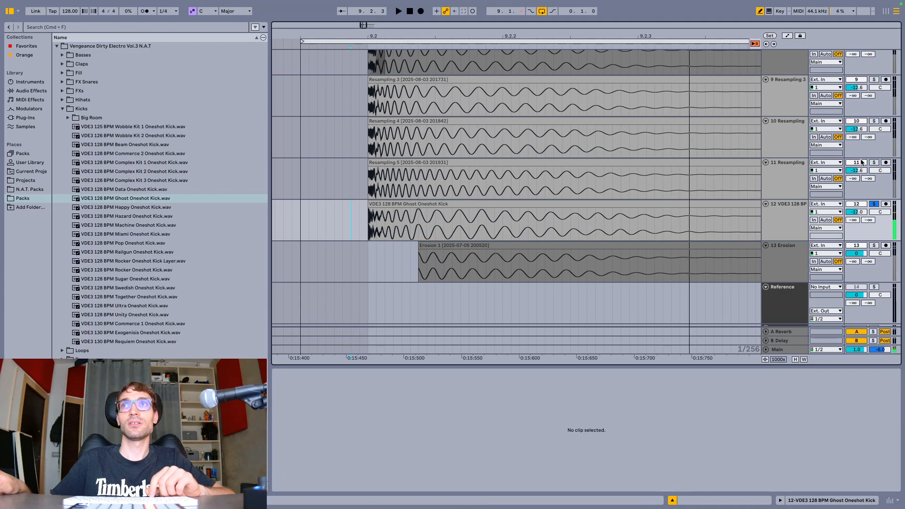
# - Solo track 10, listen to the Resampling 4 kick and select its clip
pyautogui.click(874, 162)
pyautogui.click(874, 121)
pyautogui.press('space')
pyautogui.scroll(3, 854, 137)
pyautogui.press('space')
pyautogui.click(632, 193)
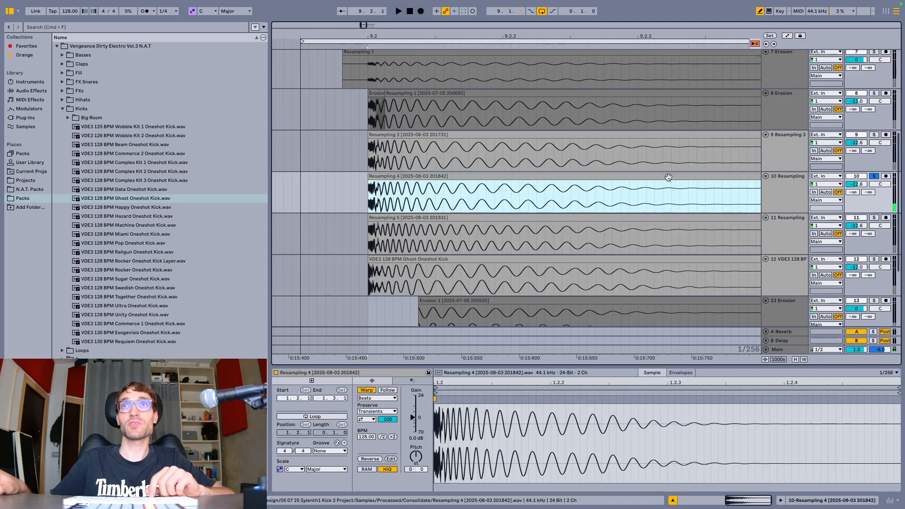
# - Solo track 9, listen to the Resampling 3 kick and select its clip
pyautogui.click(874, 136)
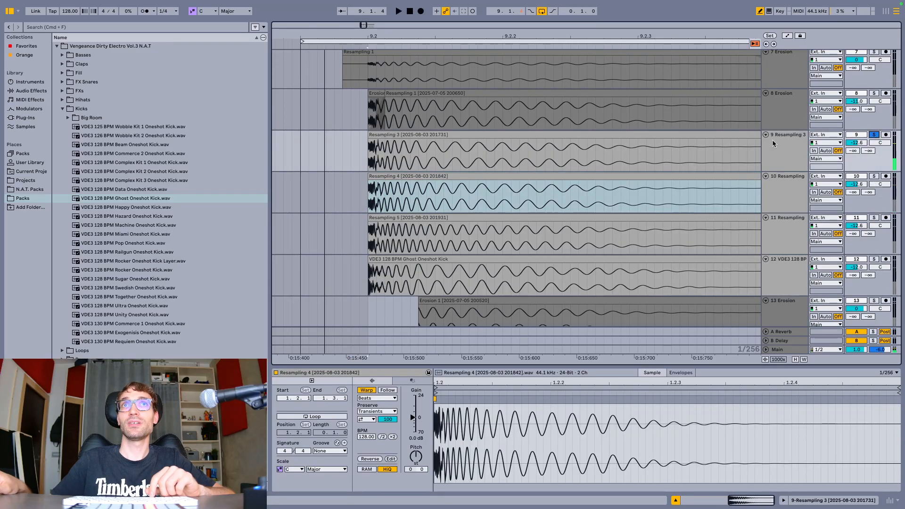
pyautogui.scroll(2, 456, 168)
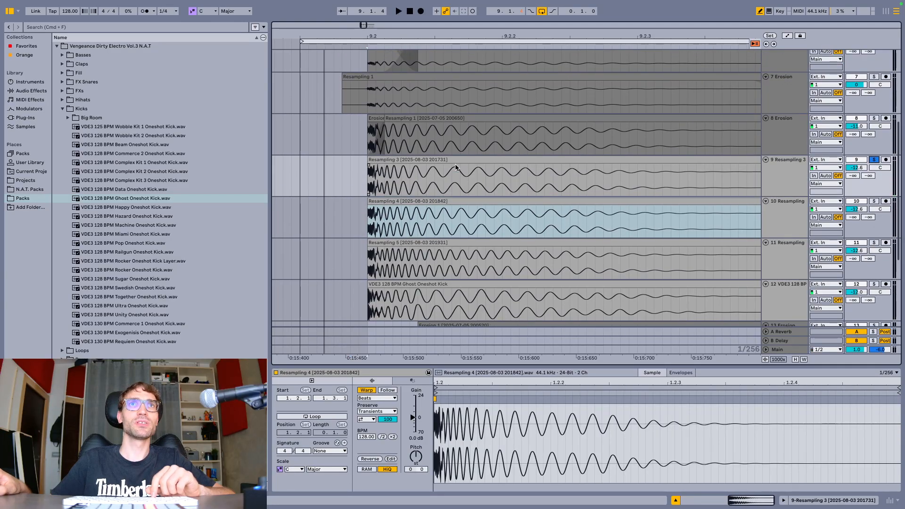
pyautogui.press('space')
pyautogui.scroll(-3, 455, 165)
pyautogui.press('space')
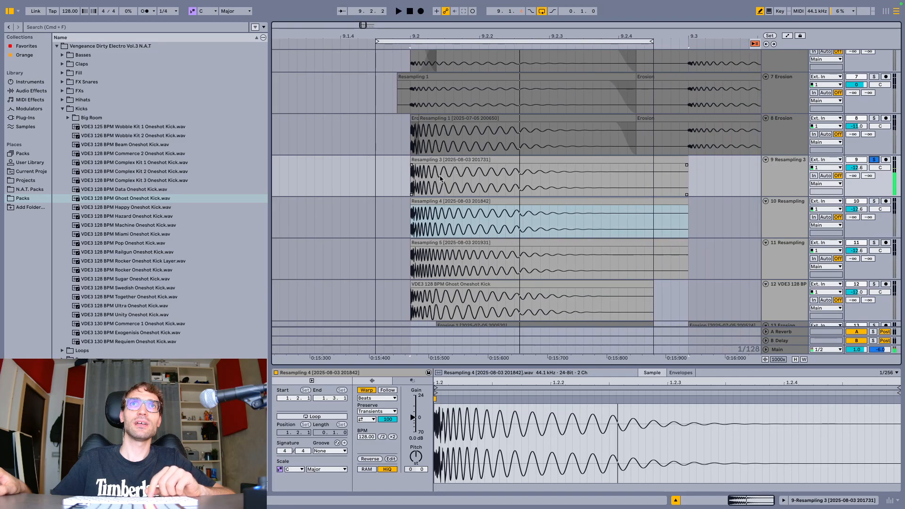
pyautogui.click(445, 161)
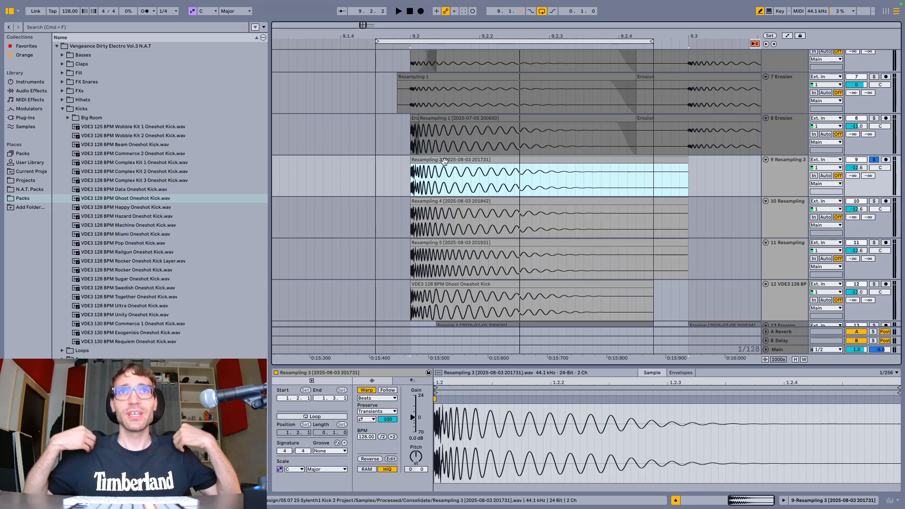
# - Select the Ghost Oneshot Kick's opening transient and compare it with the attack of the Resampling 3 clip
pyautogui.scroll(3, 394, 222)
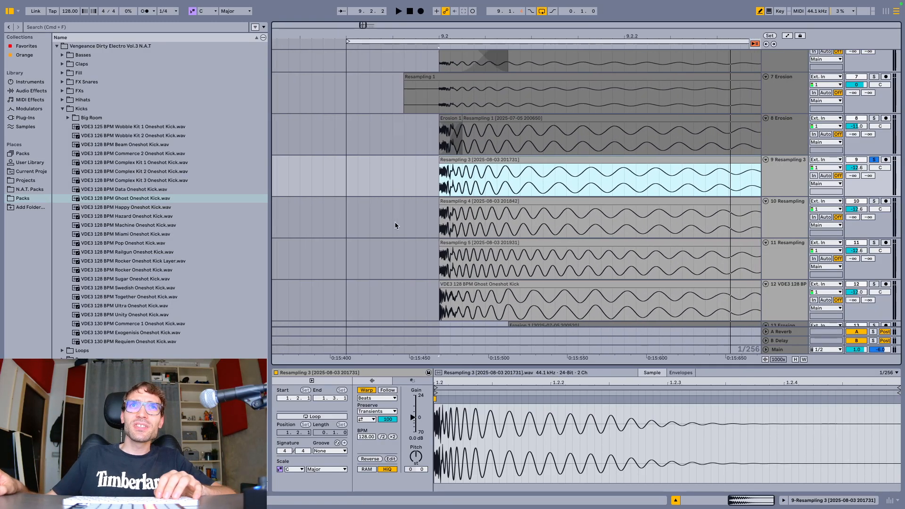
pyautogui.click(454, 303)
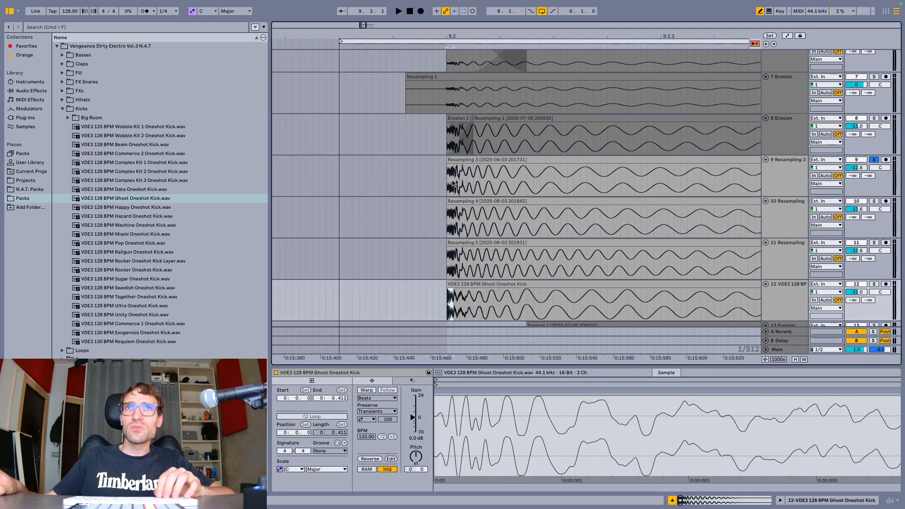
pyautogui.scroll(3, 452, 184)
pyautogui.scroll(-2, 452, 183)
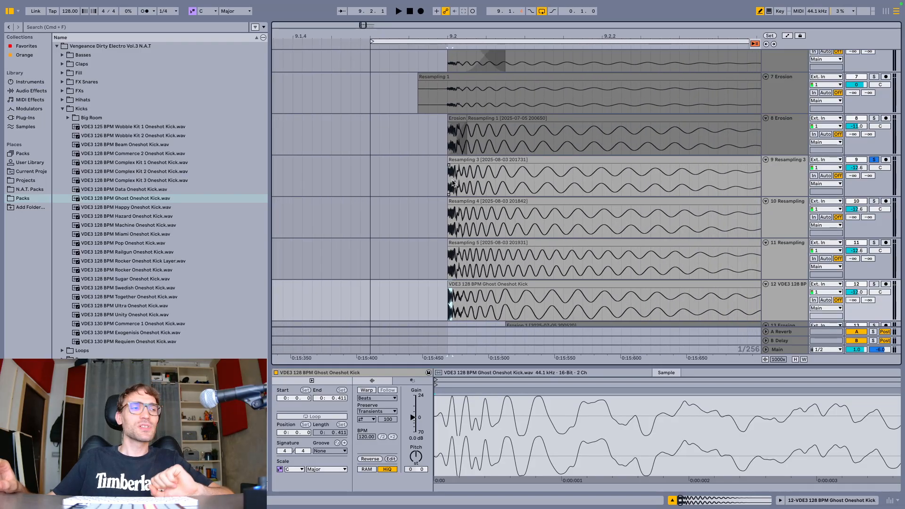